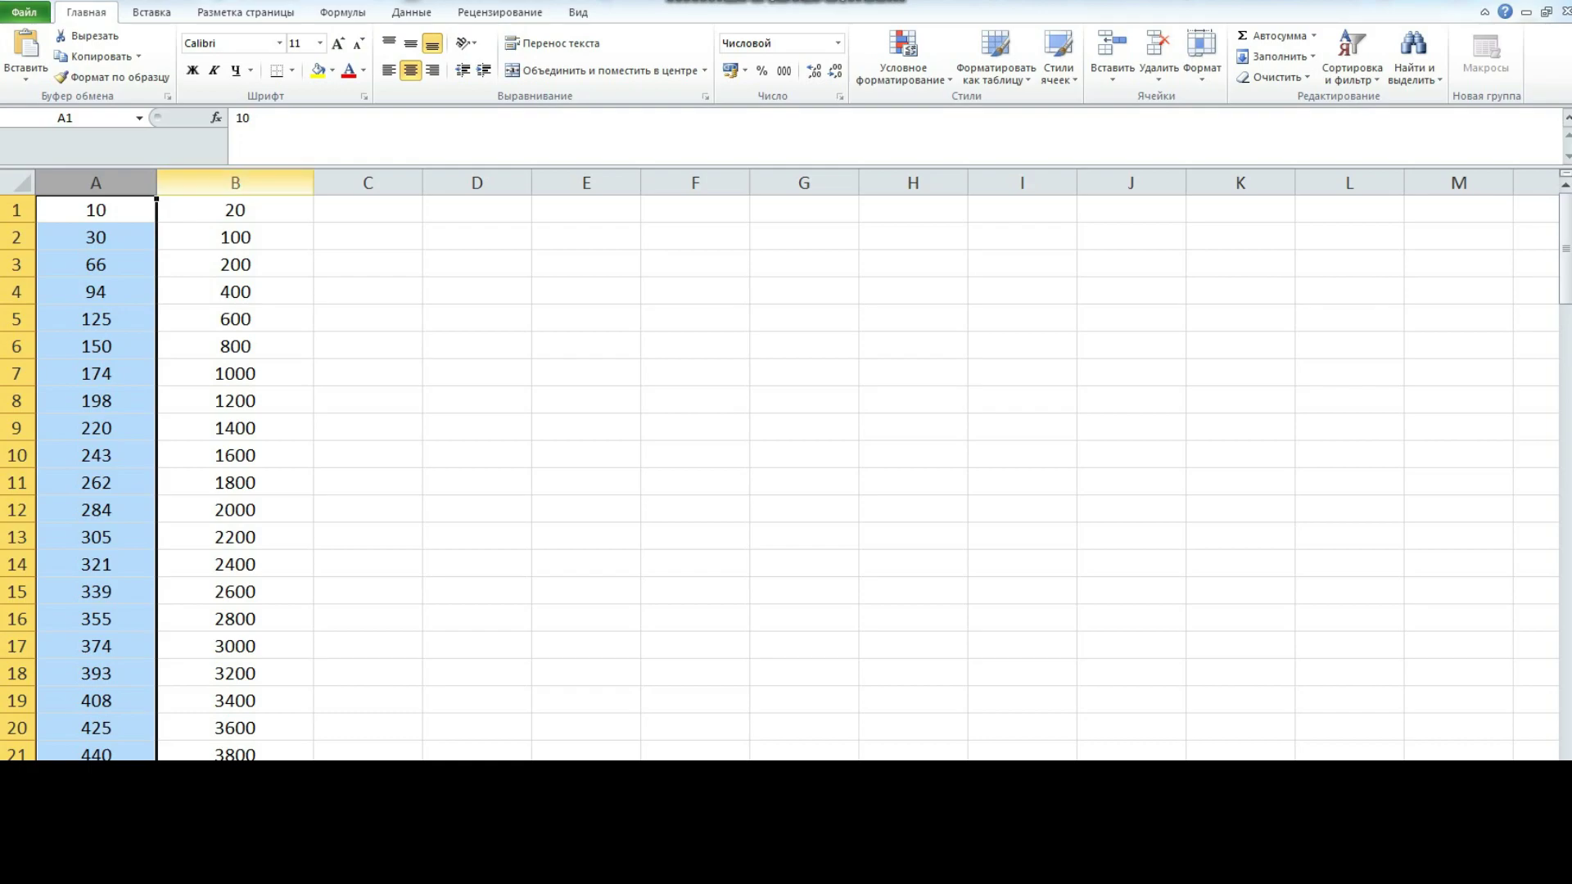
Step: Review the height values in column A and move to cell C1
click(234, 182)
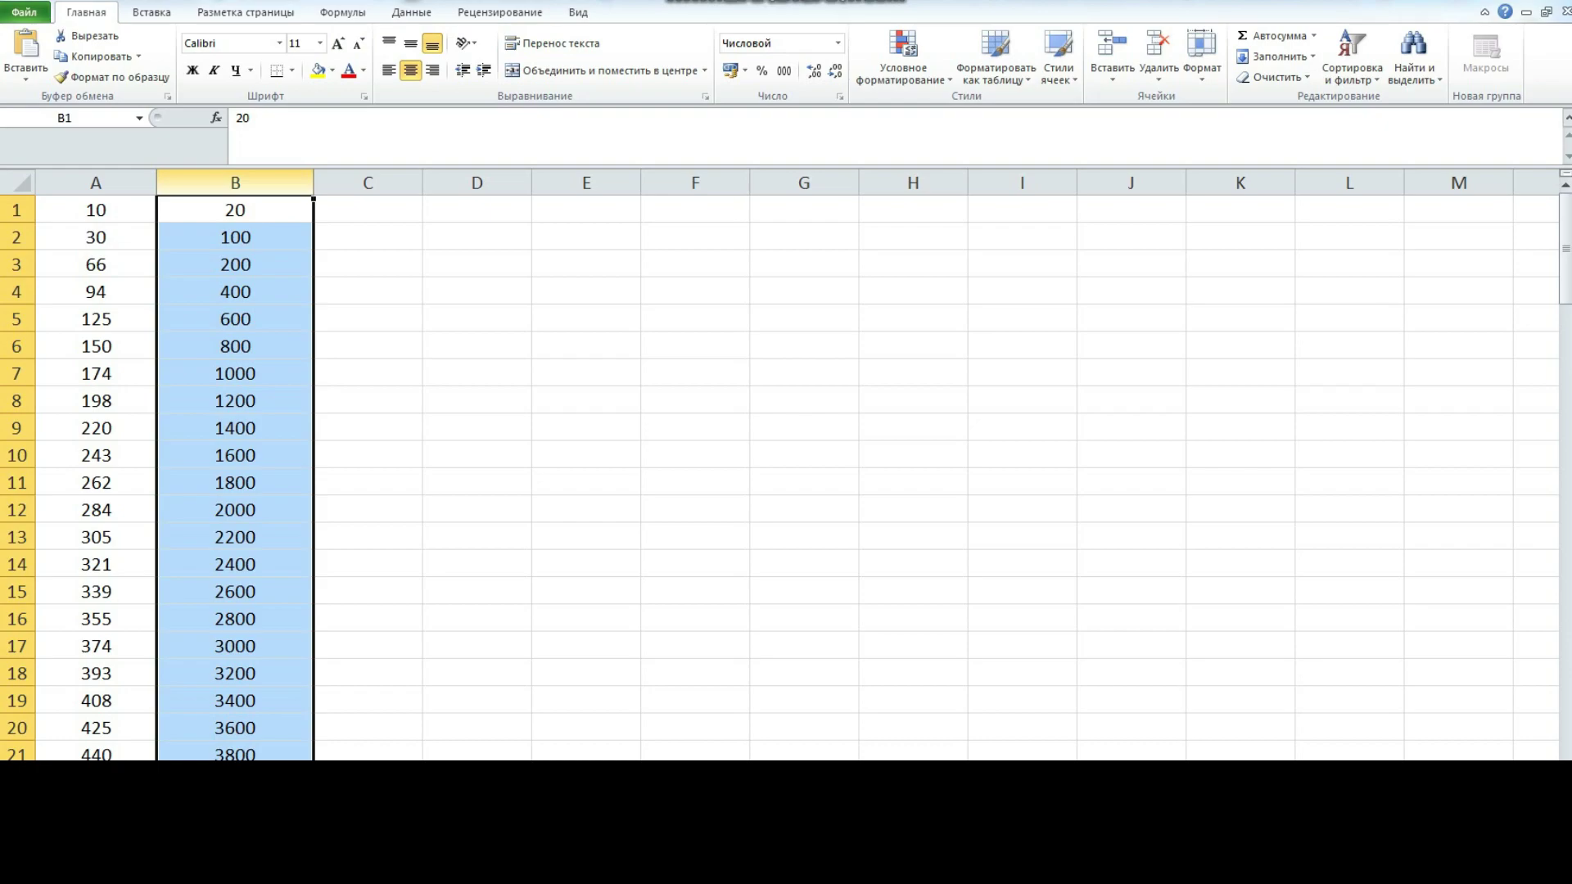
click(96, 182)
key(Down)
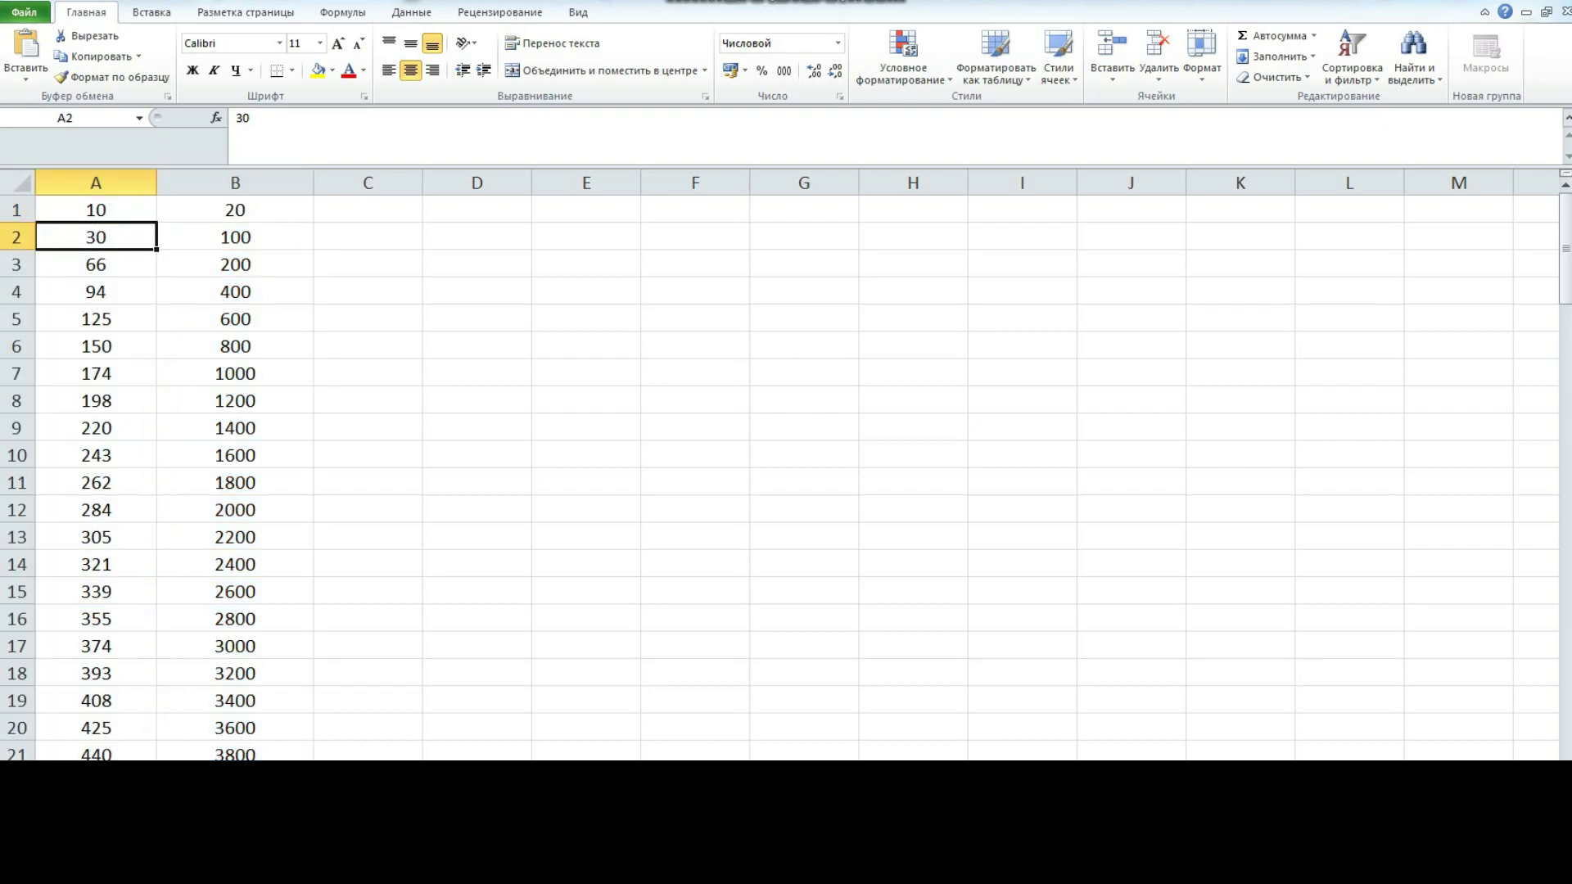
key(Down)
key(Up)
key(Up)
key(Right)
key(Right)
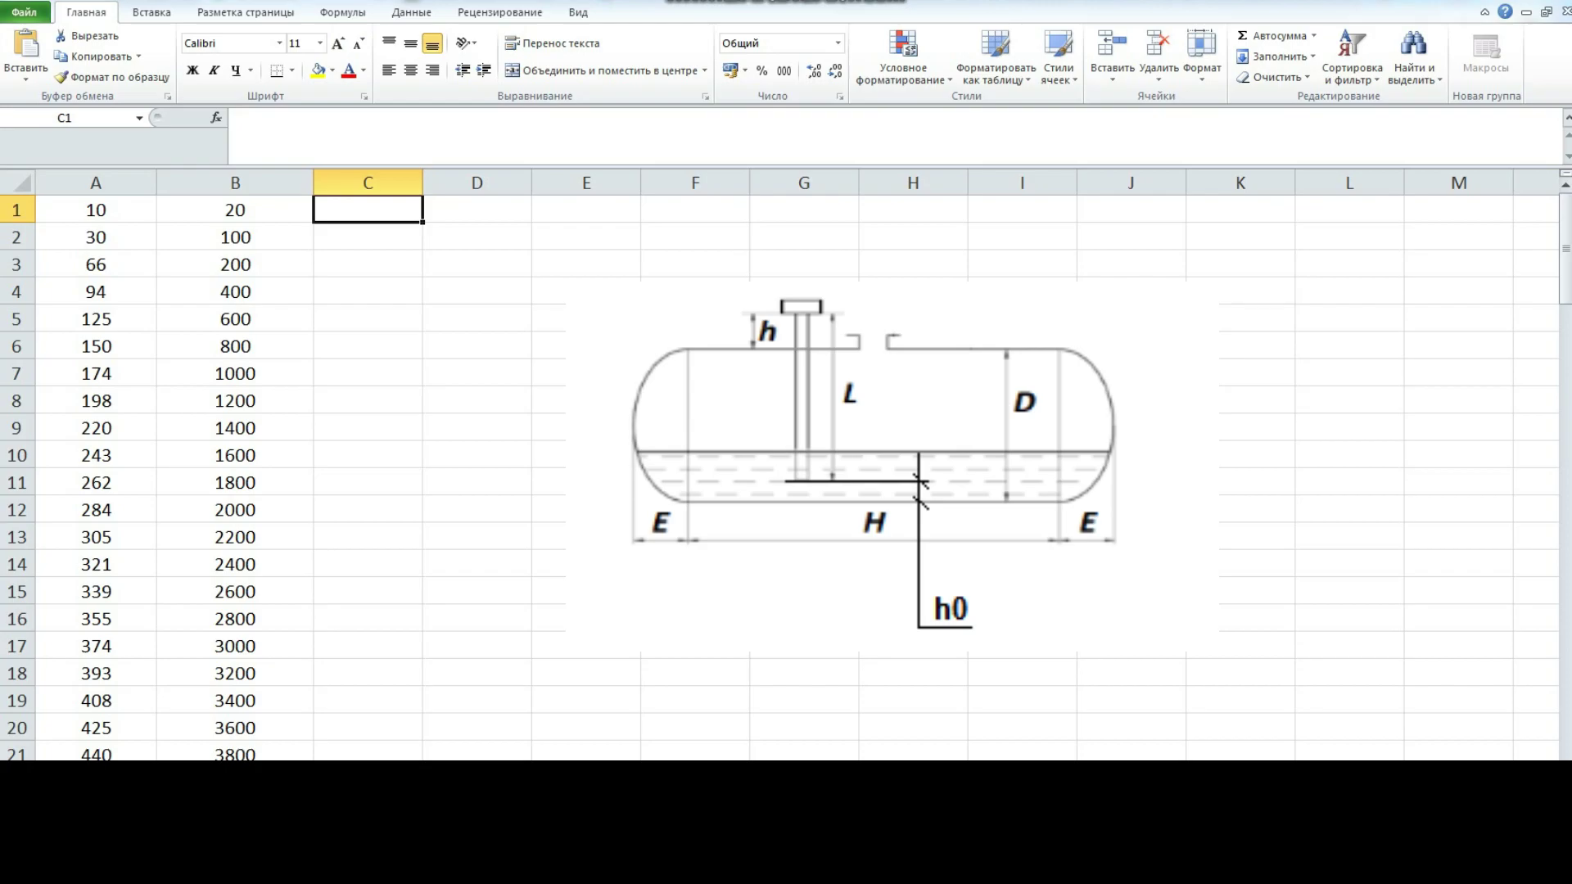
Step: Enter a SUM formula in C1 with arguments A1 and -50, giving -40
key(shift+F3)
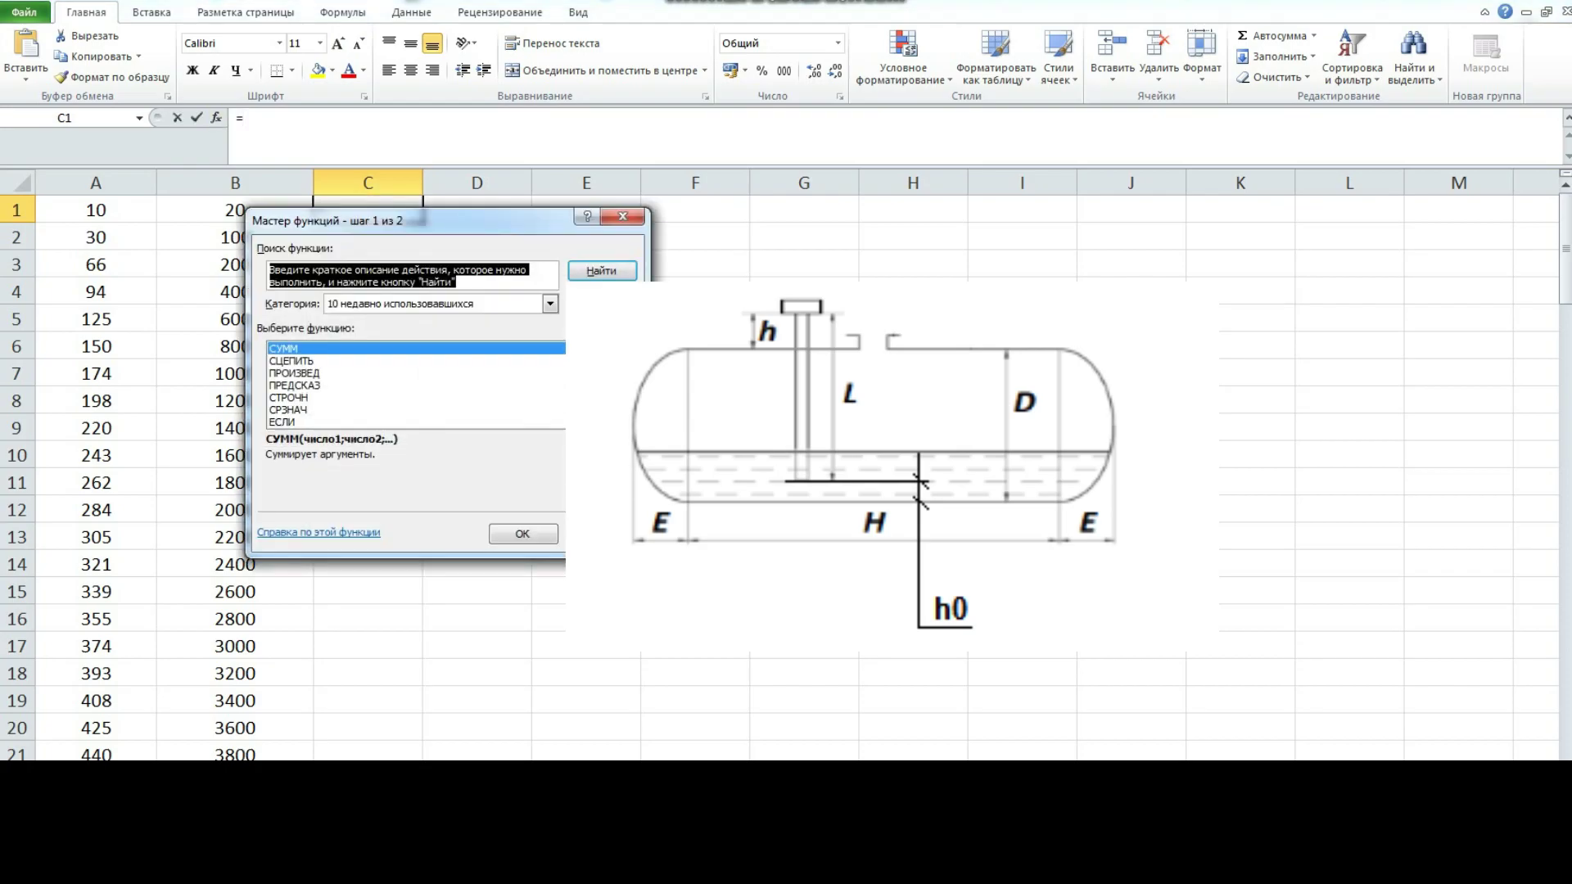
key(Return)
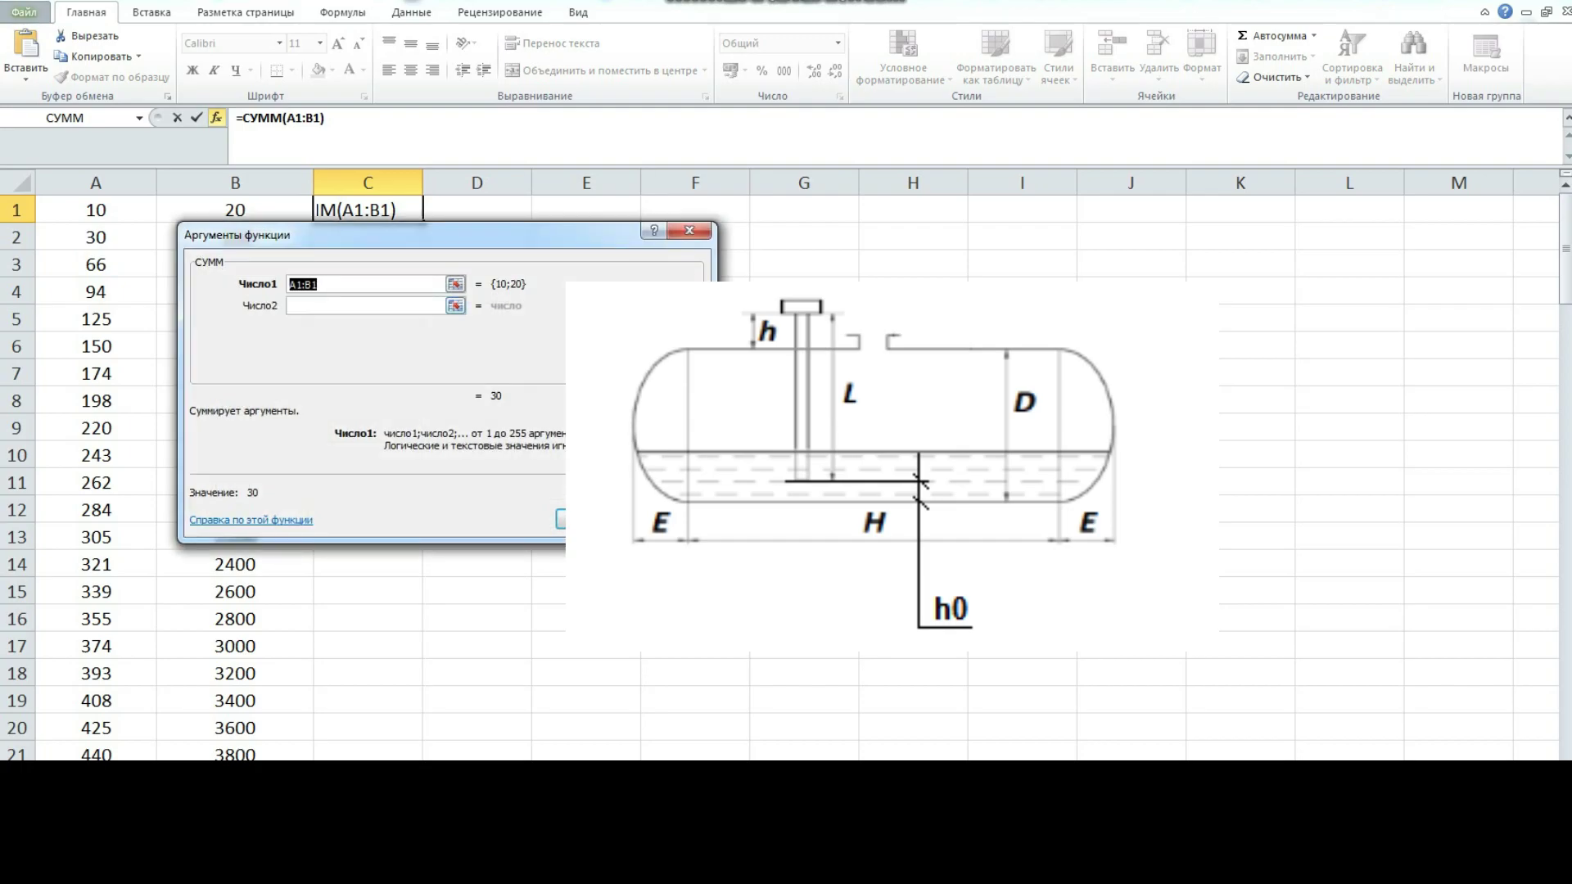
key(shift+Left)
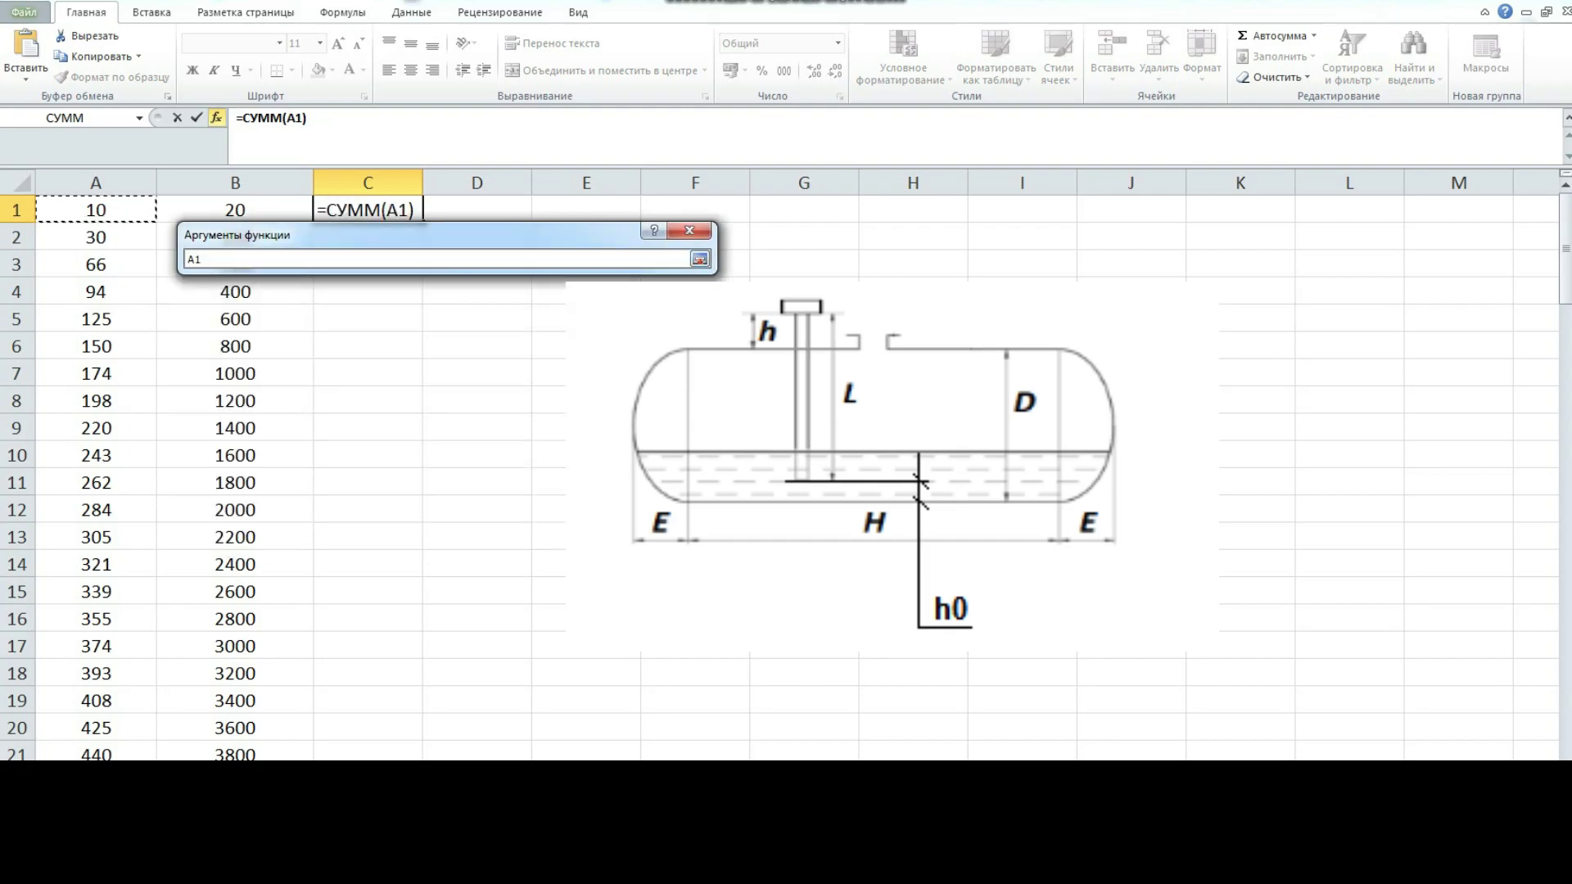
key(Return)
key(Tab)
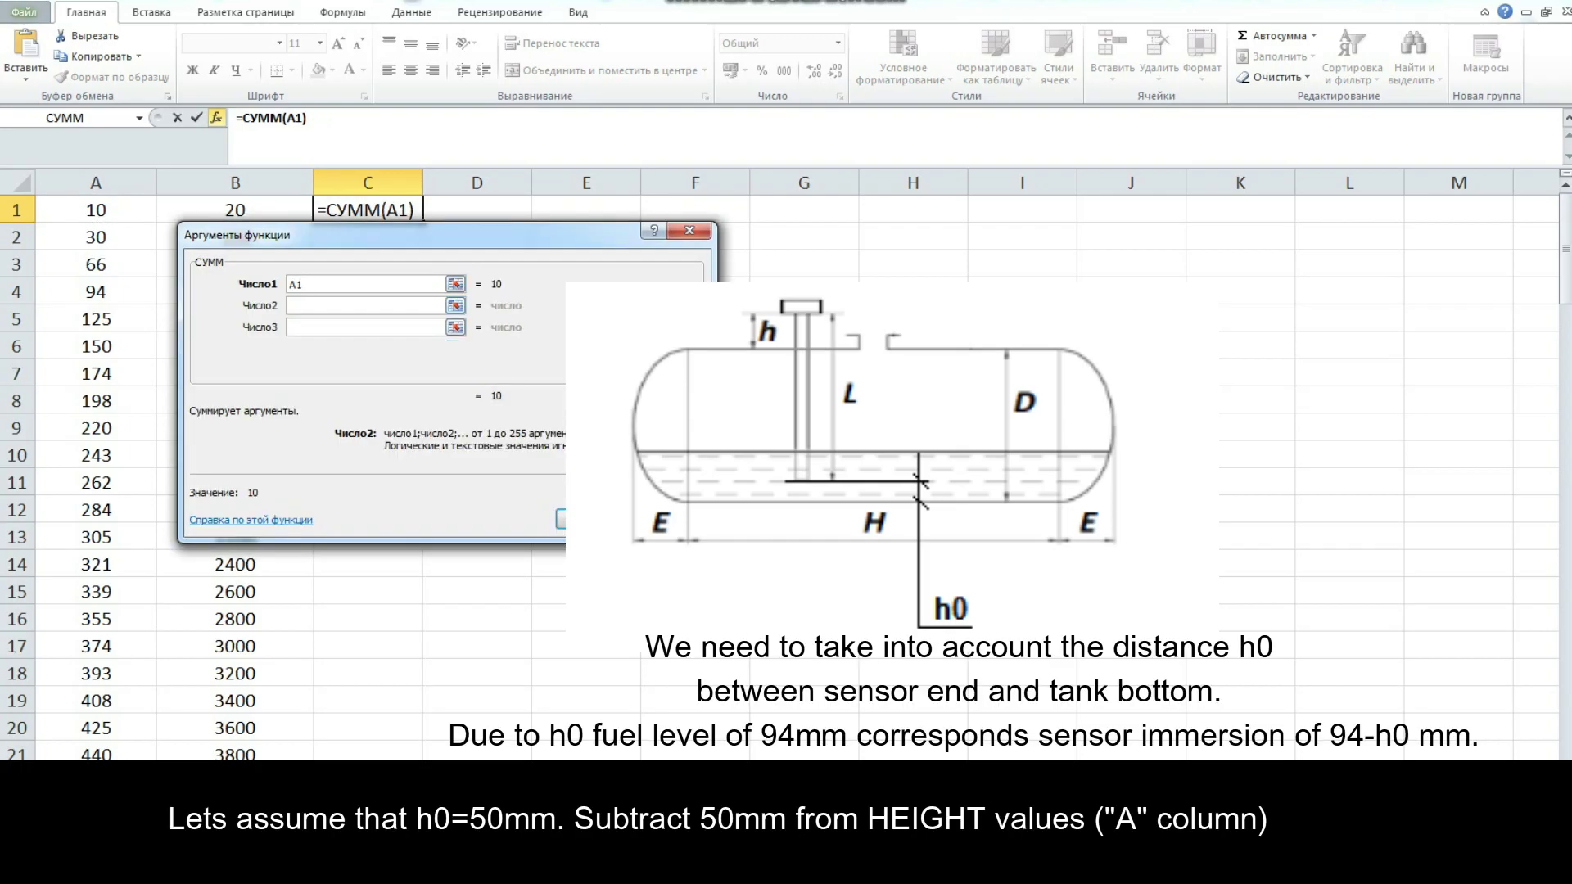
text(-)
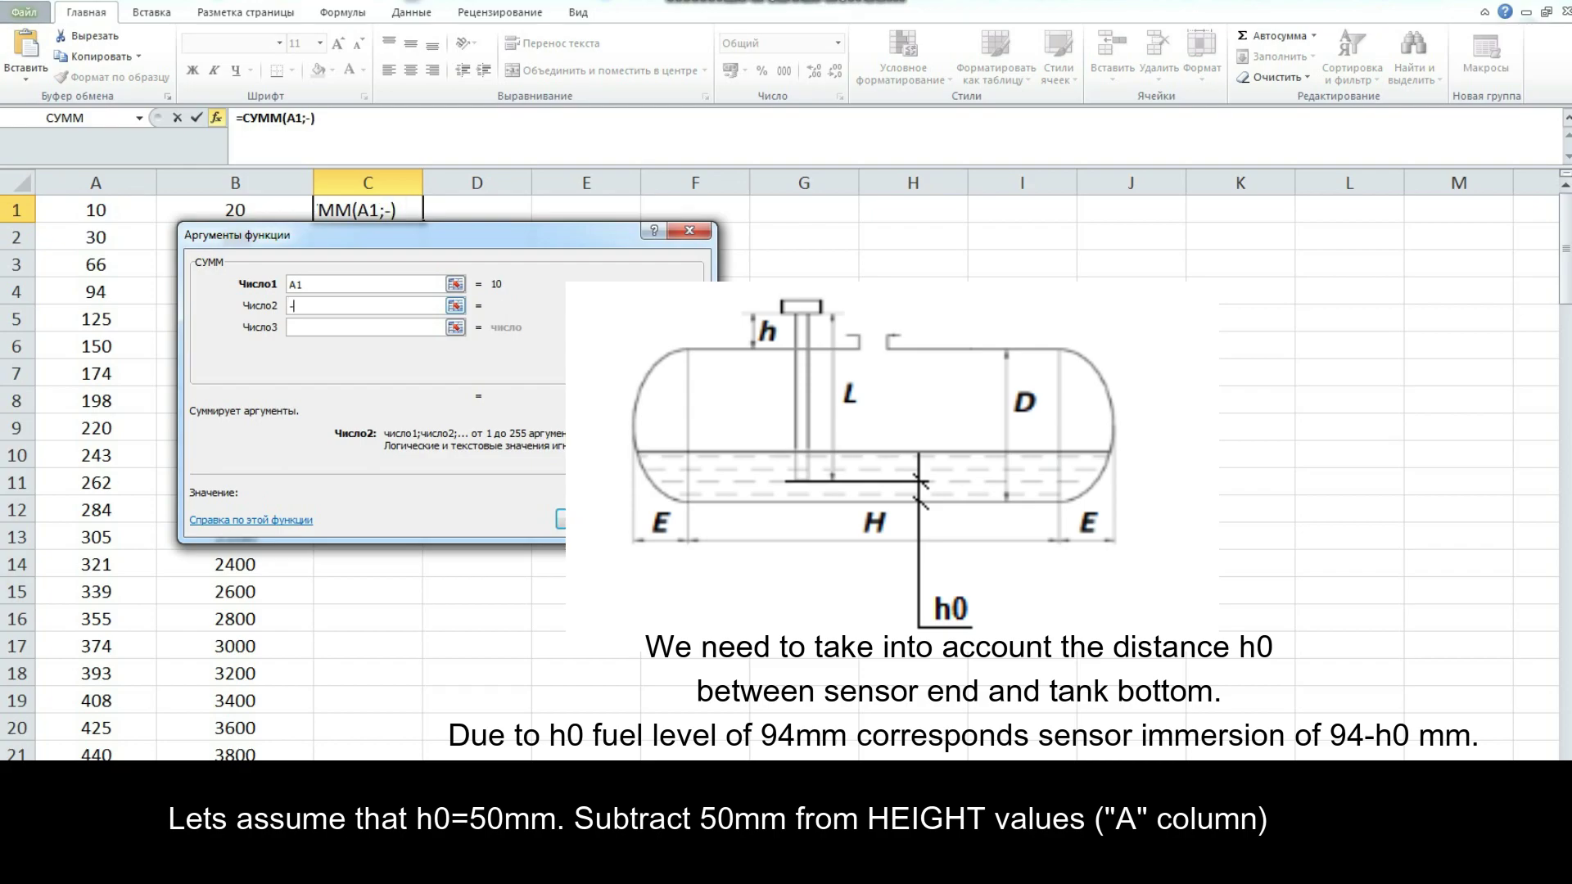
text(50)
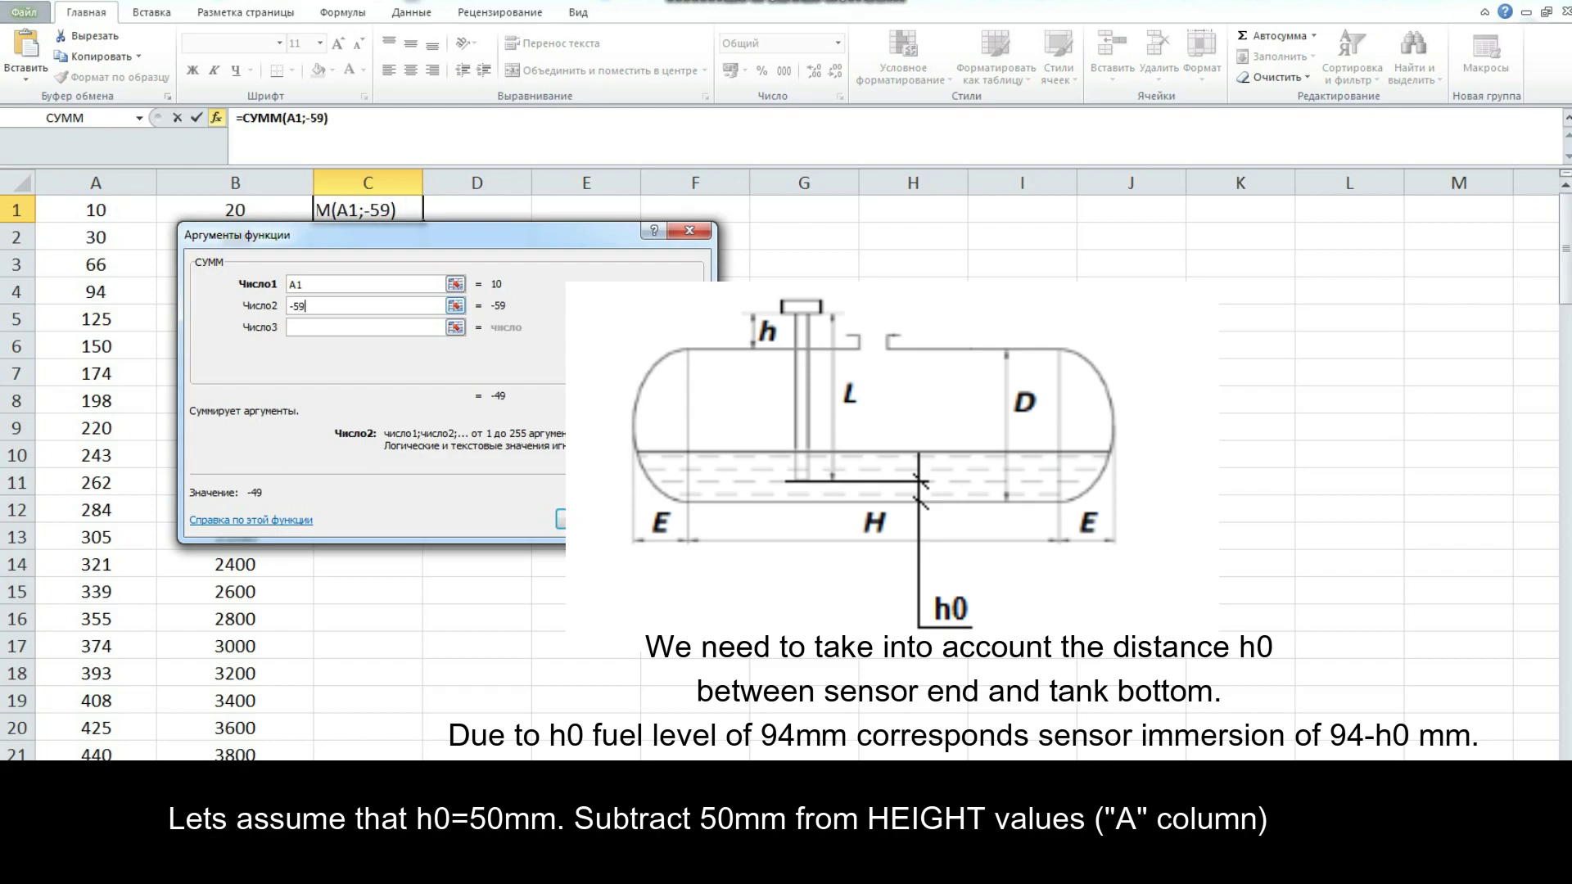
key(BackSpace)
text(0)
key(Return)
Step: Fill the minus-50 formula from C1 down to row 152, then copy column C
mouse_move(422, 223)
mouse_down()
mouse_move(369, 621)
mouse_move(369, 752)
mouse_up()
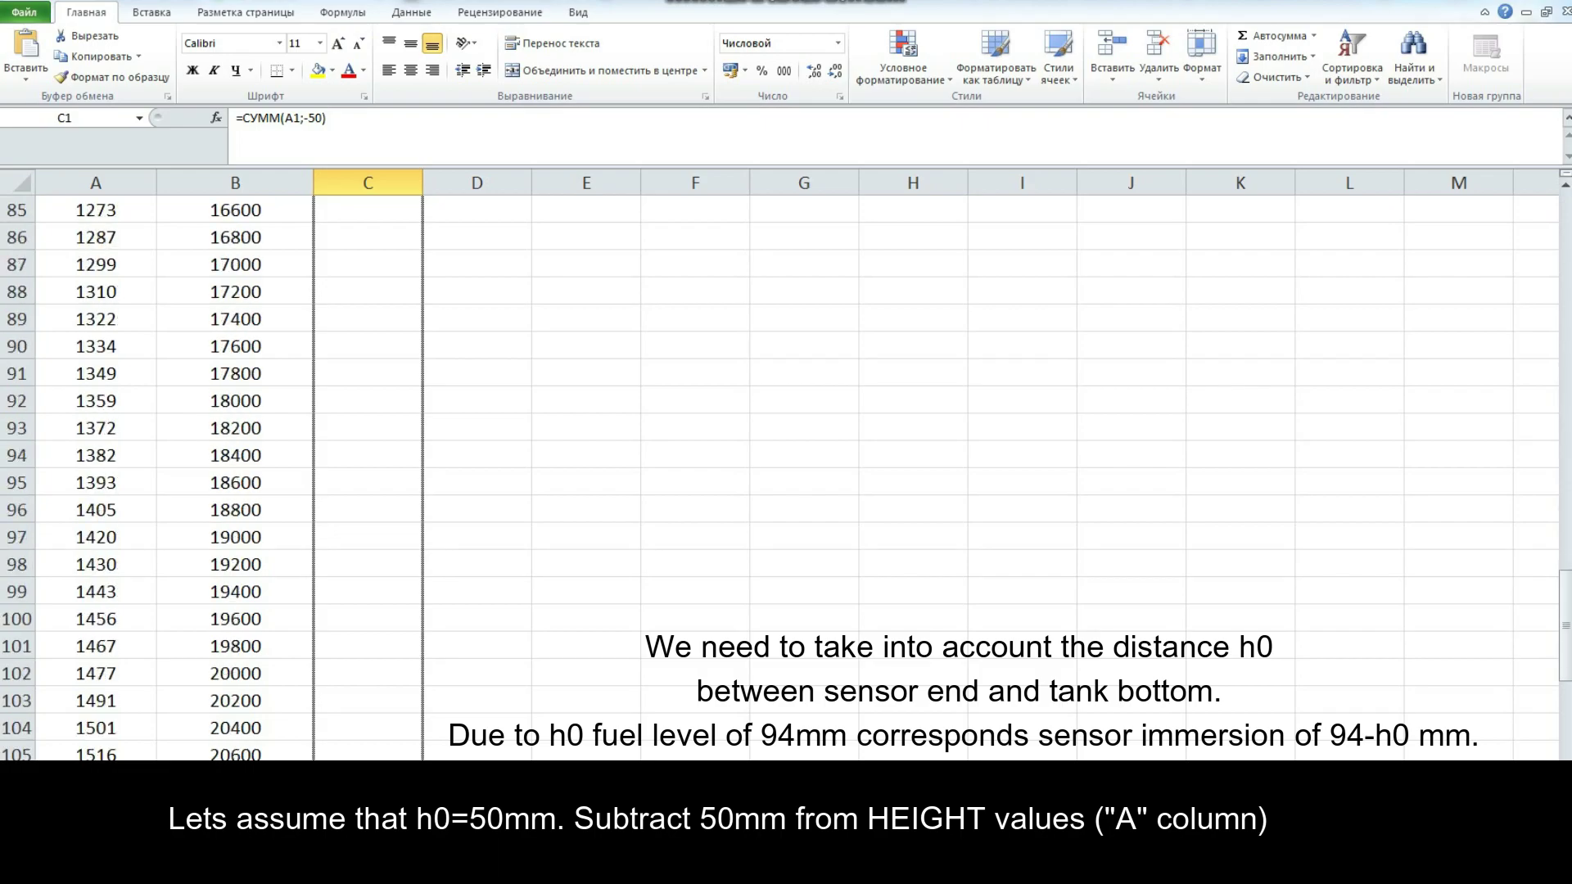
drag(369, 752, 369, 321)
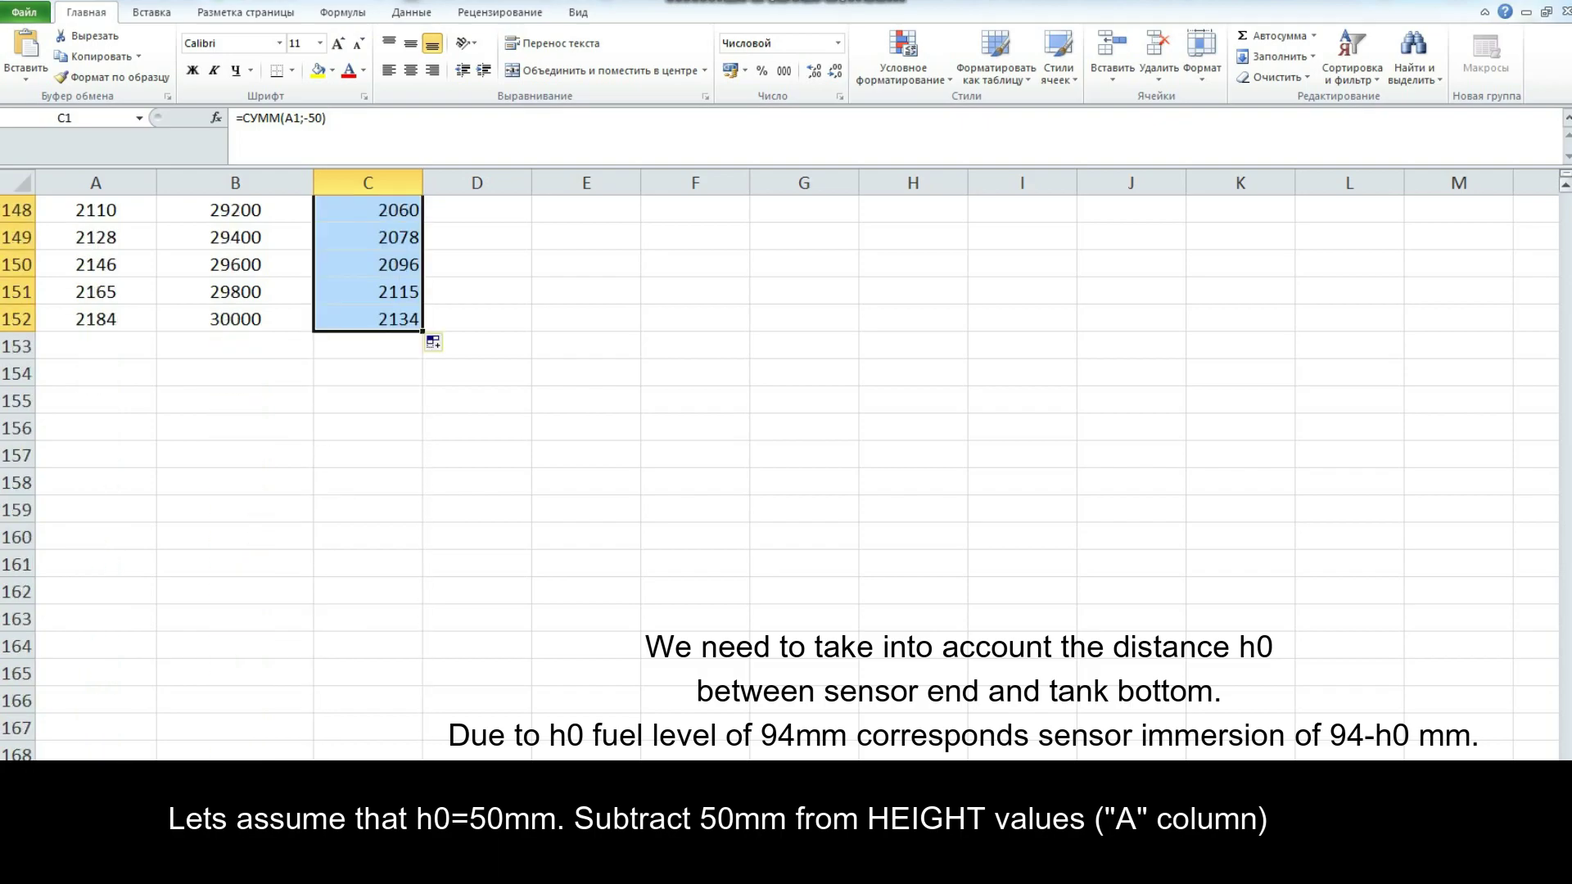
scroll(786, 479, up, 6)
scroll(786, 479, up, 20)
scroll(786, 480, up, 1)
scroll(786, 479, up, 7)
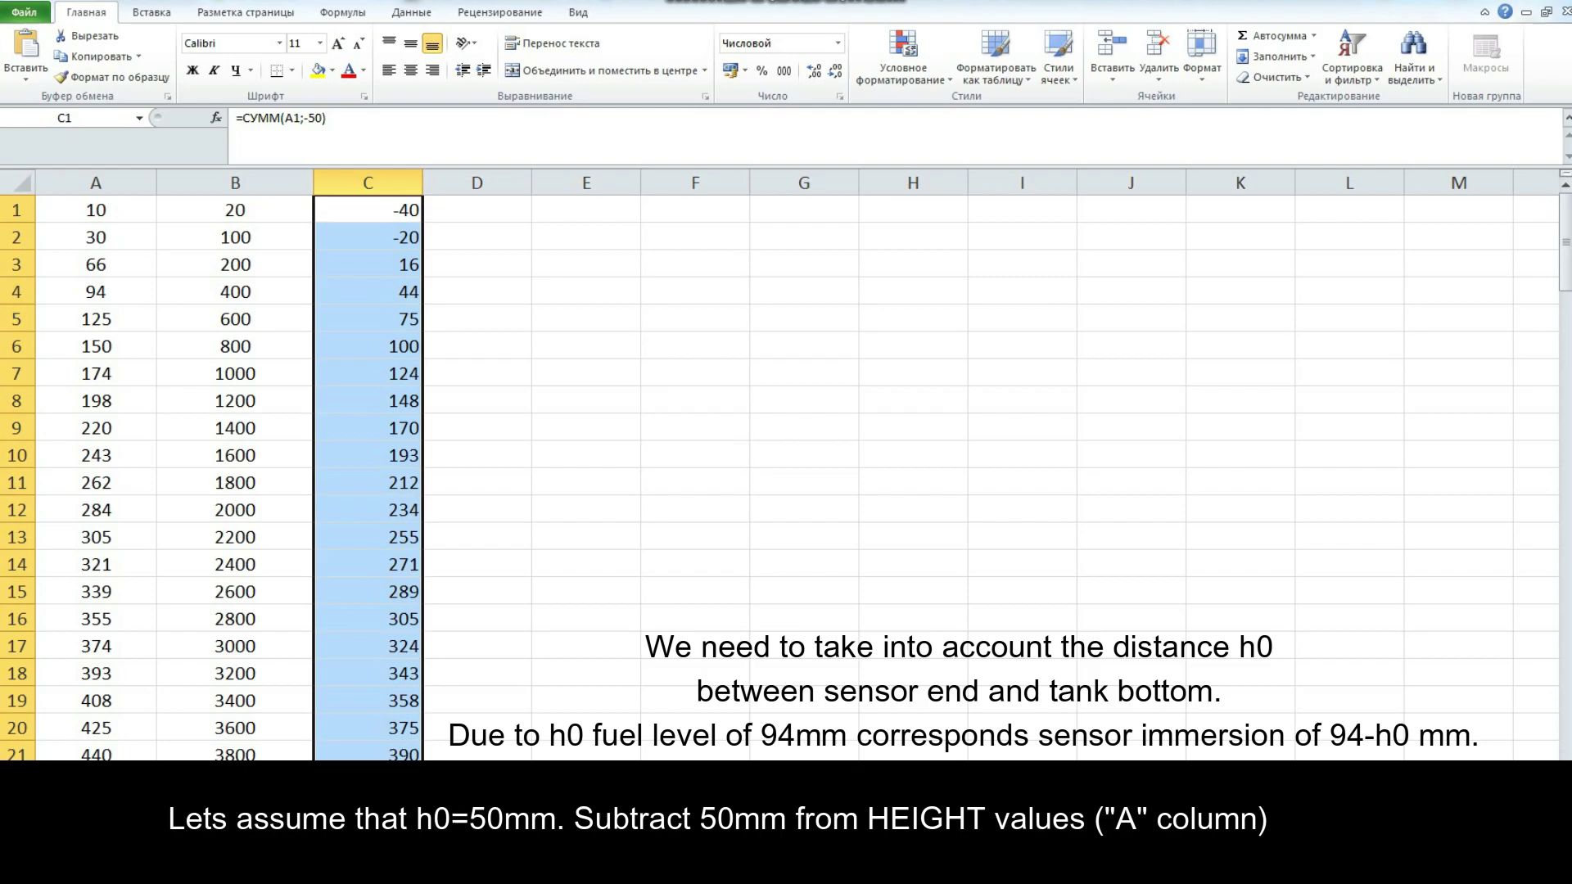
right_click(376, 211)
click(436, 244)
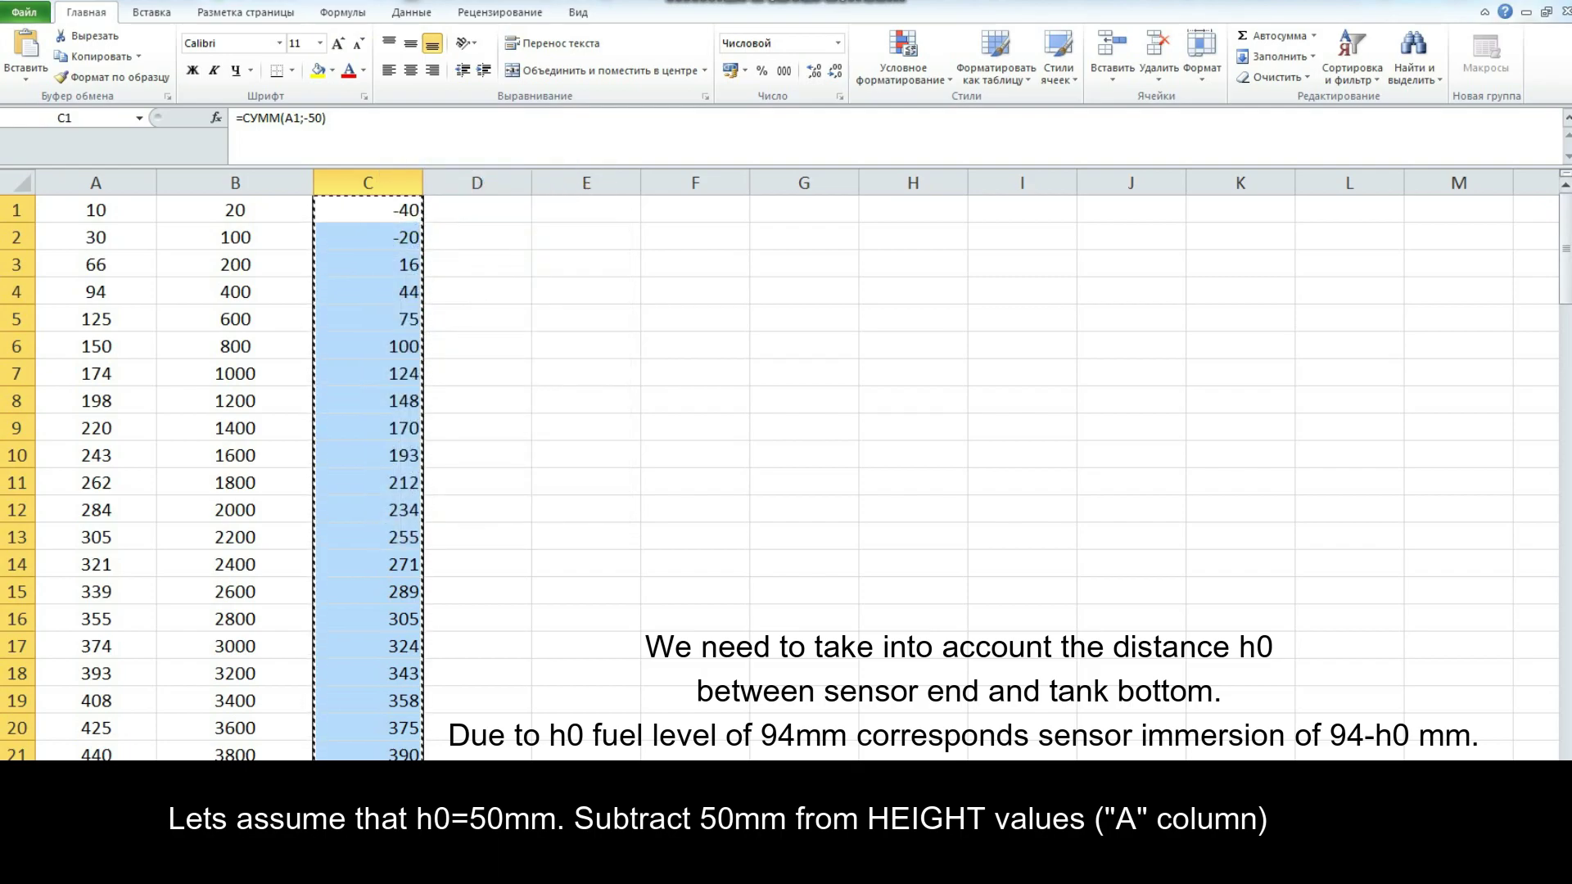
Step: Paste the adjusted heights over column A and delete formula column C
key(ctrl+Home)
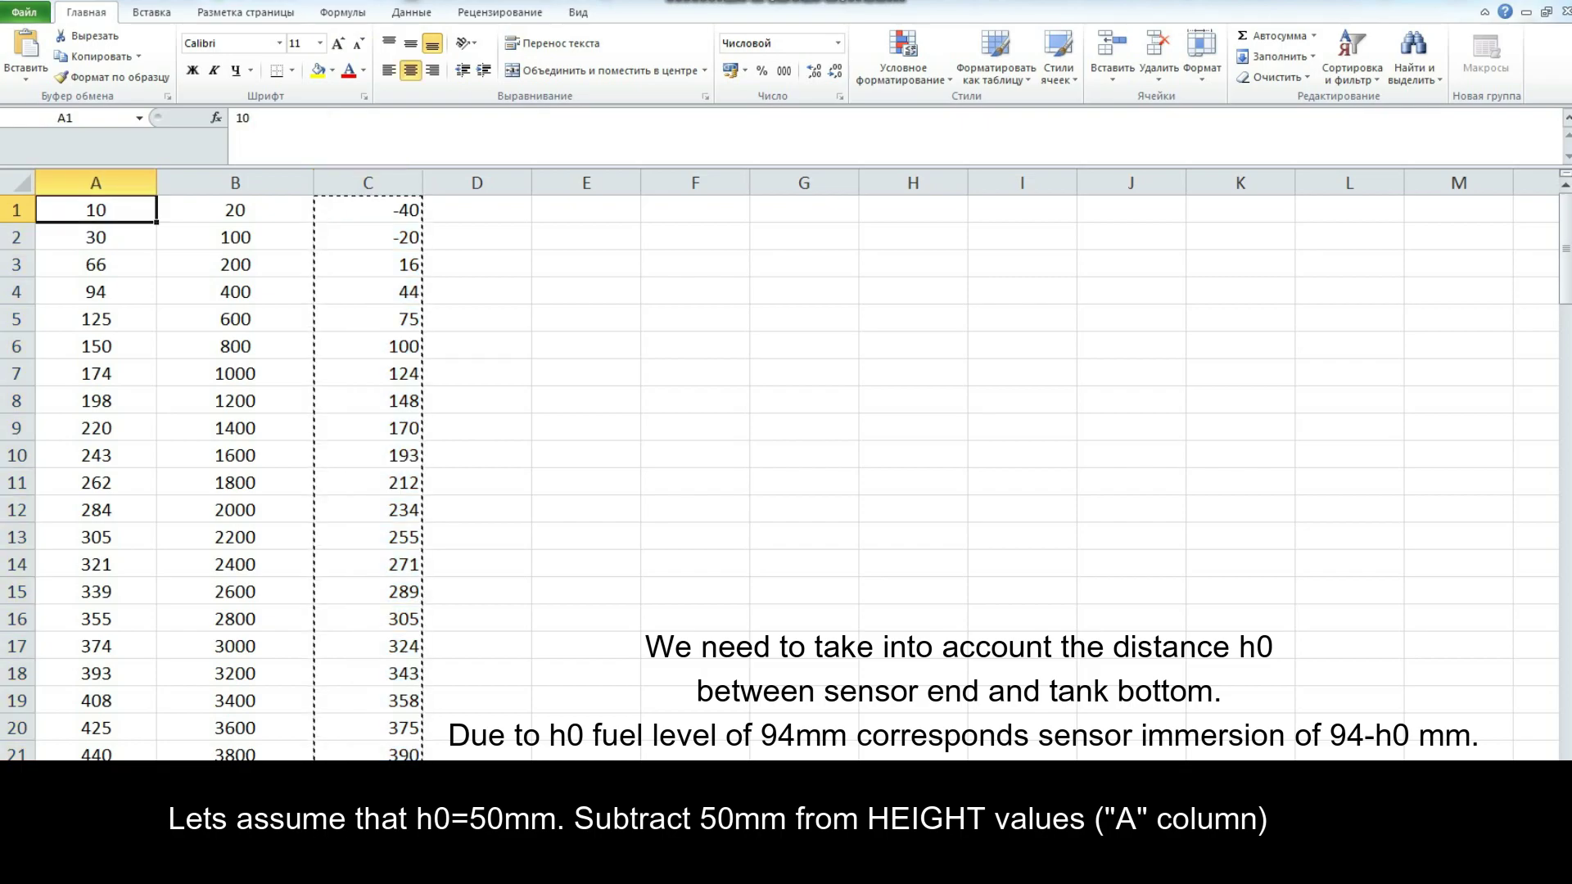
right_click(106, 203)
click(172, 278)
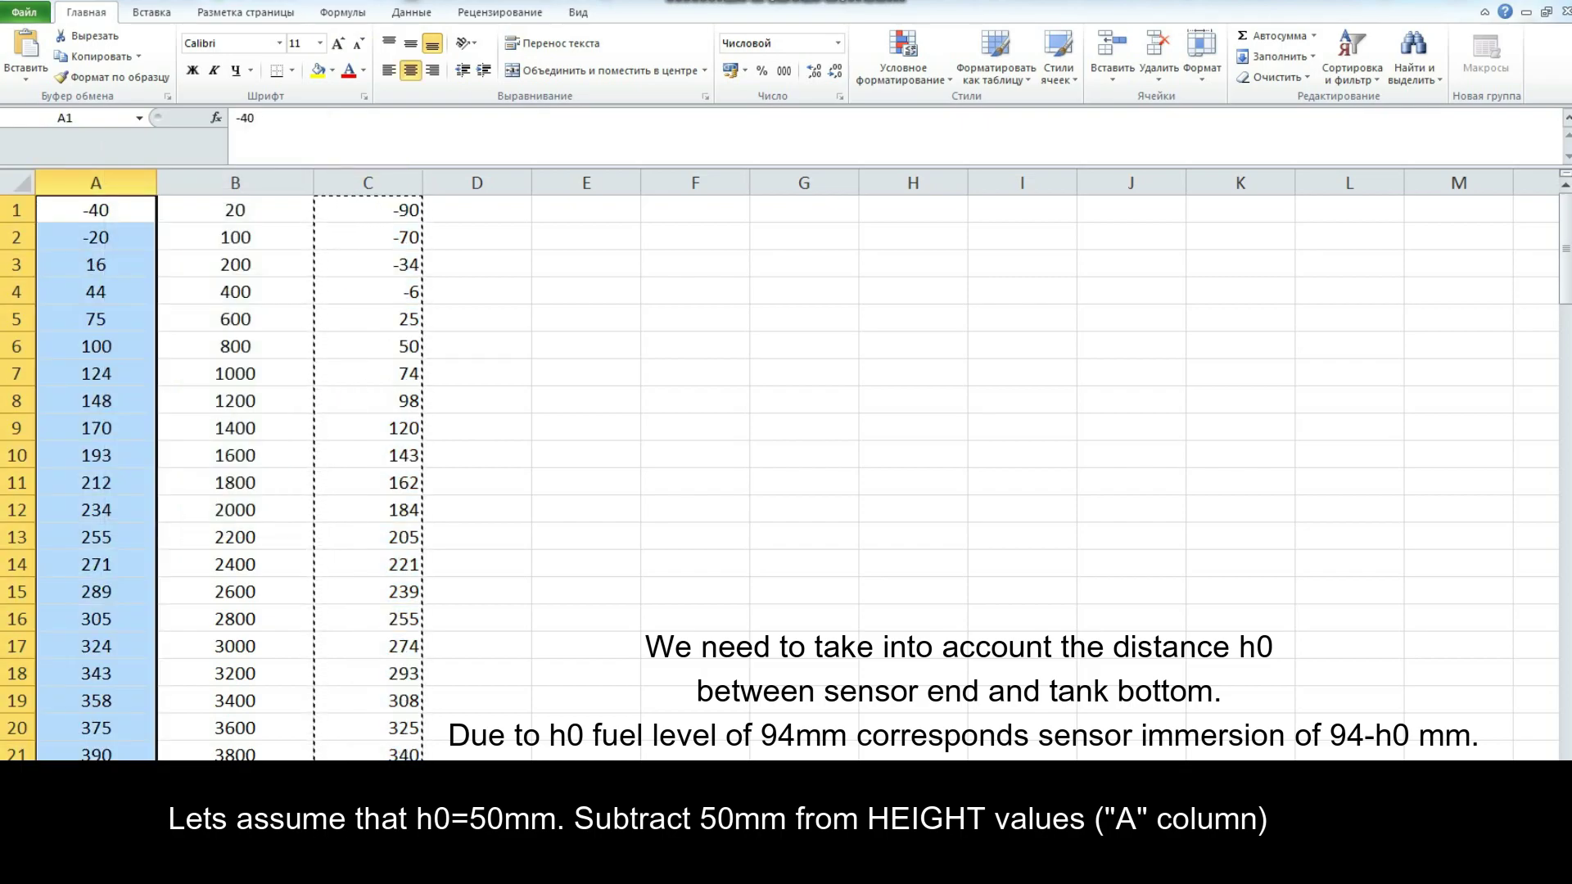
click(368, 182)
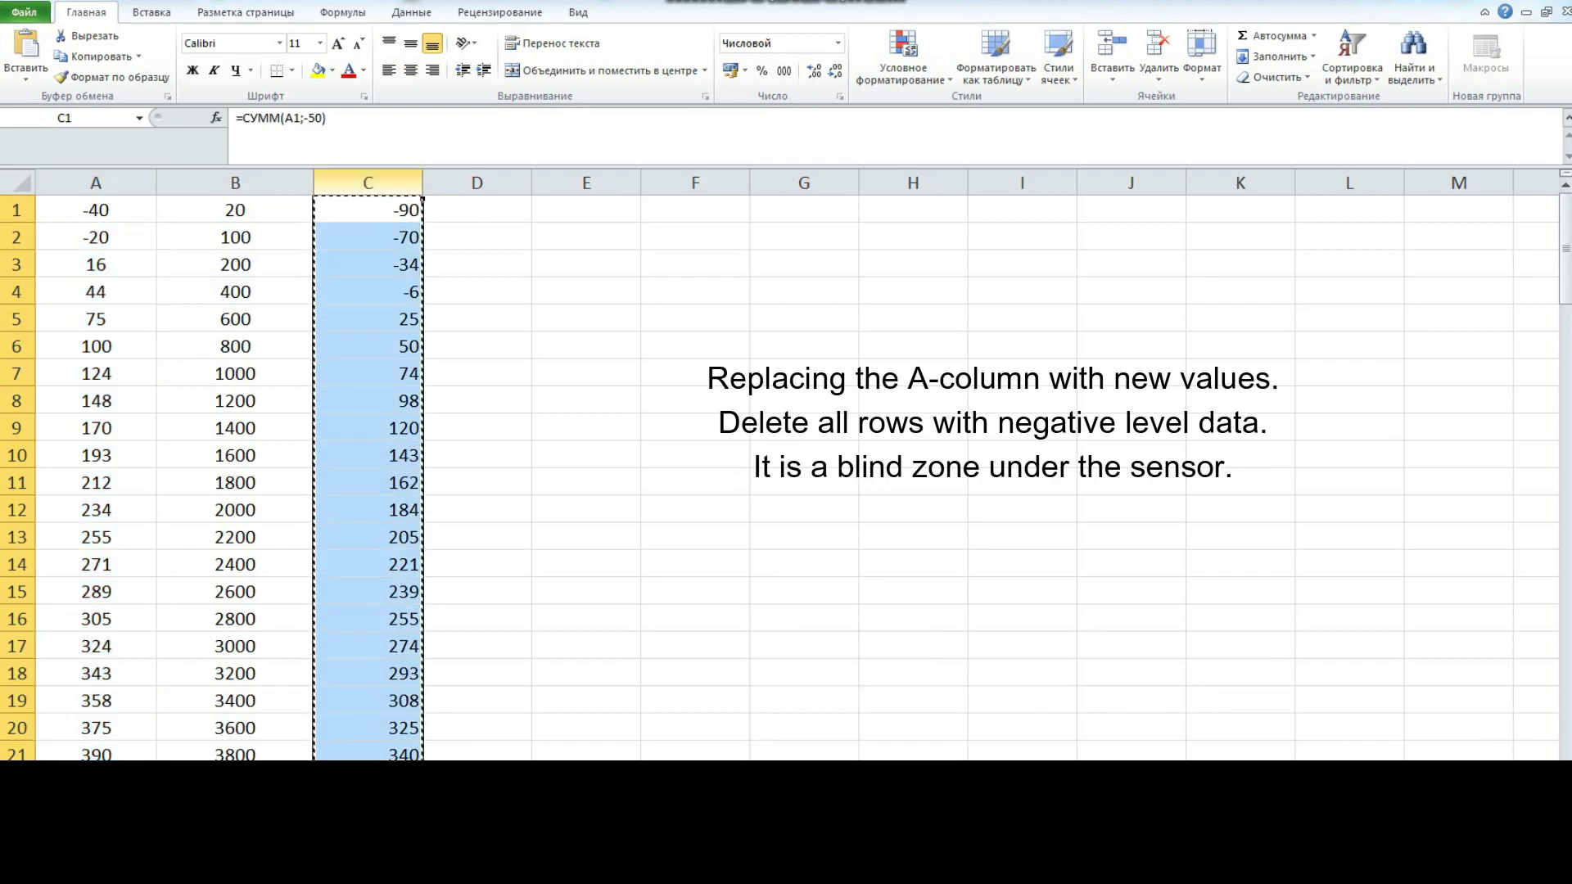
right_click(382, 183)
click(434, 328)
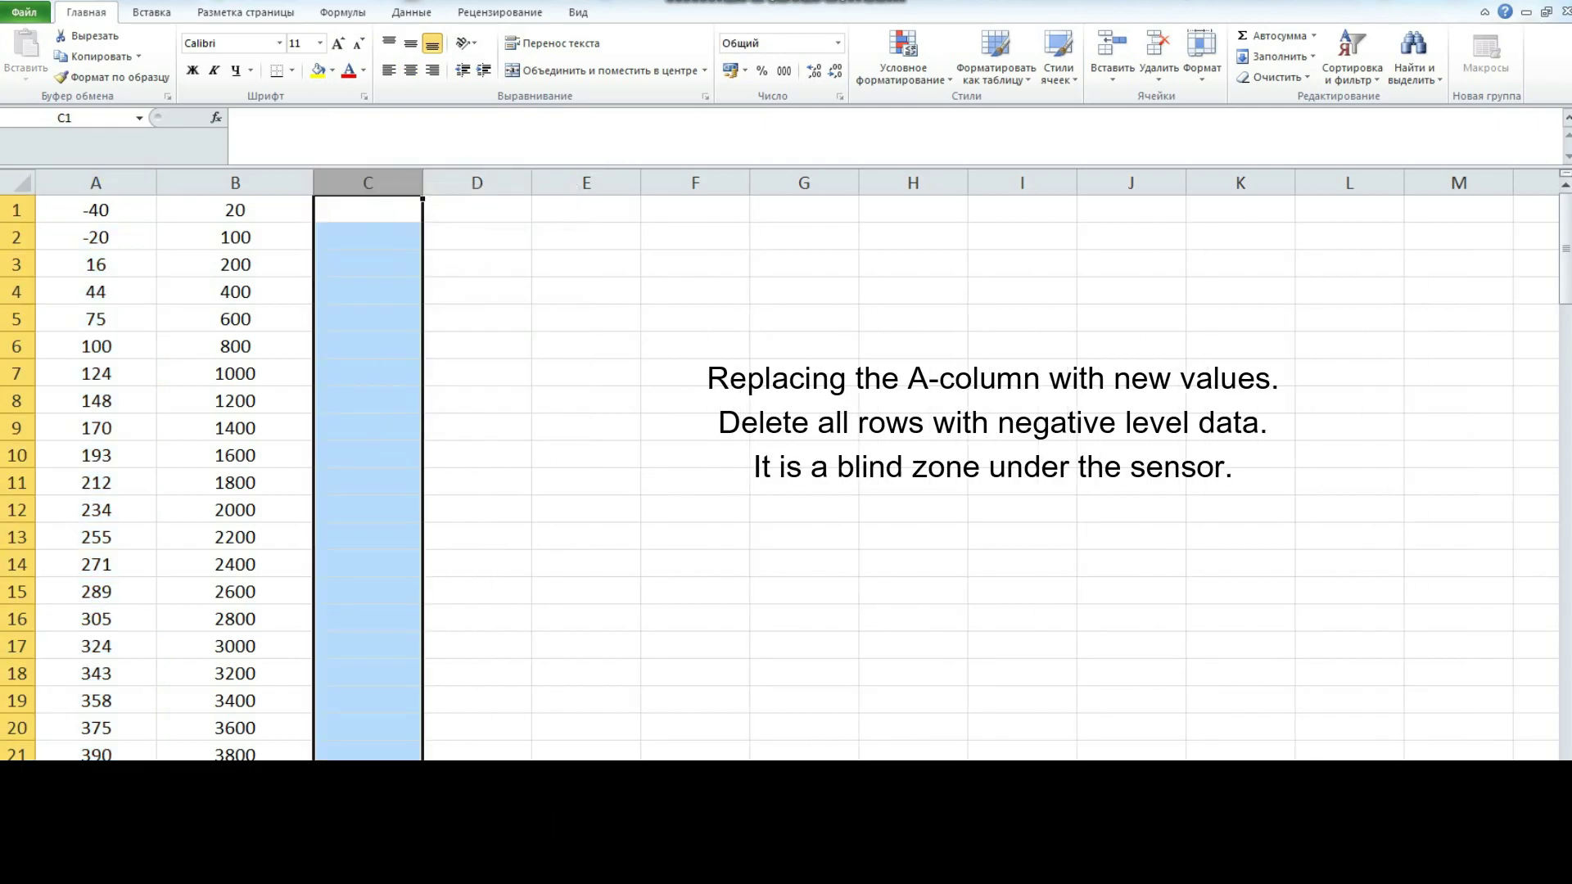
Step: Delete rows 1–2 holding the negative levels -40 and -20
click(586, 346)
click(96, 210)
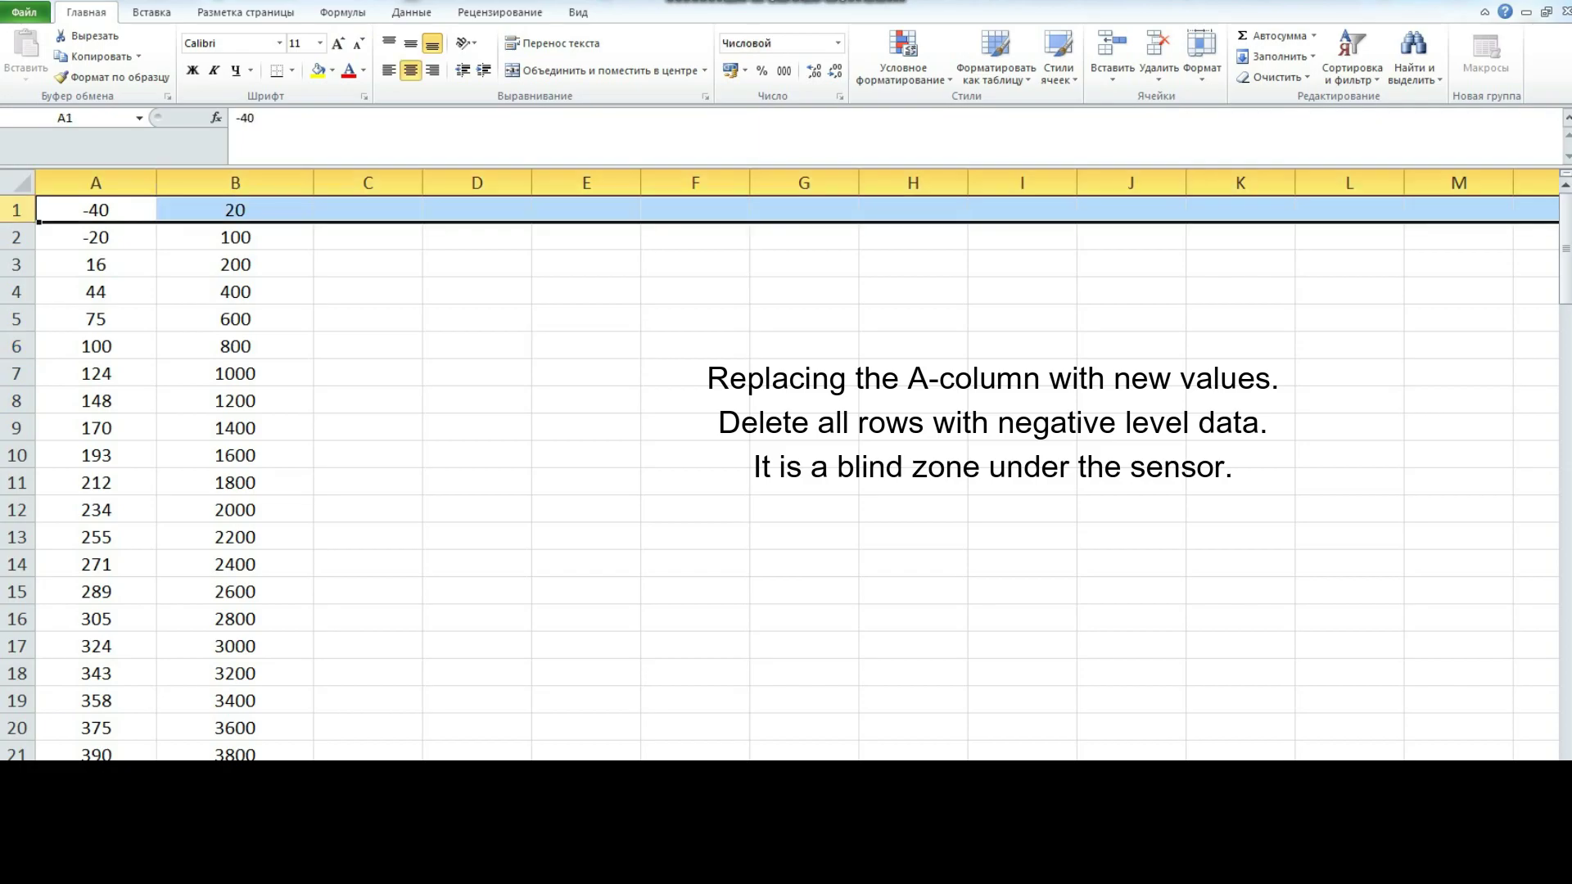
drag(18, 211, 18, 237)
right_click(319, 222)
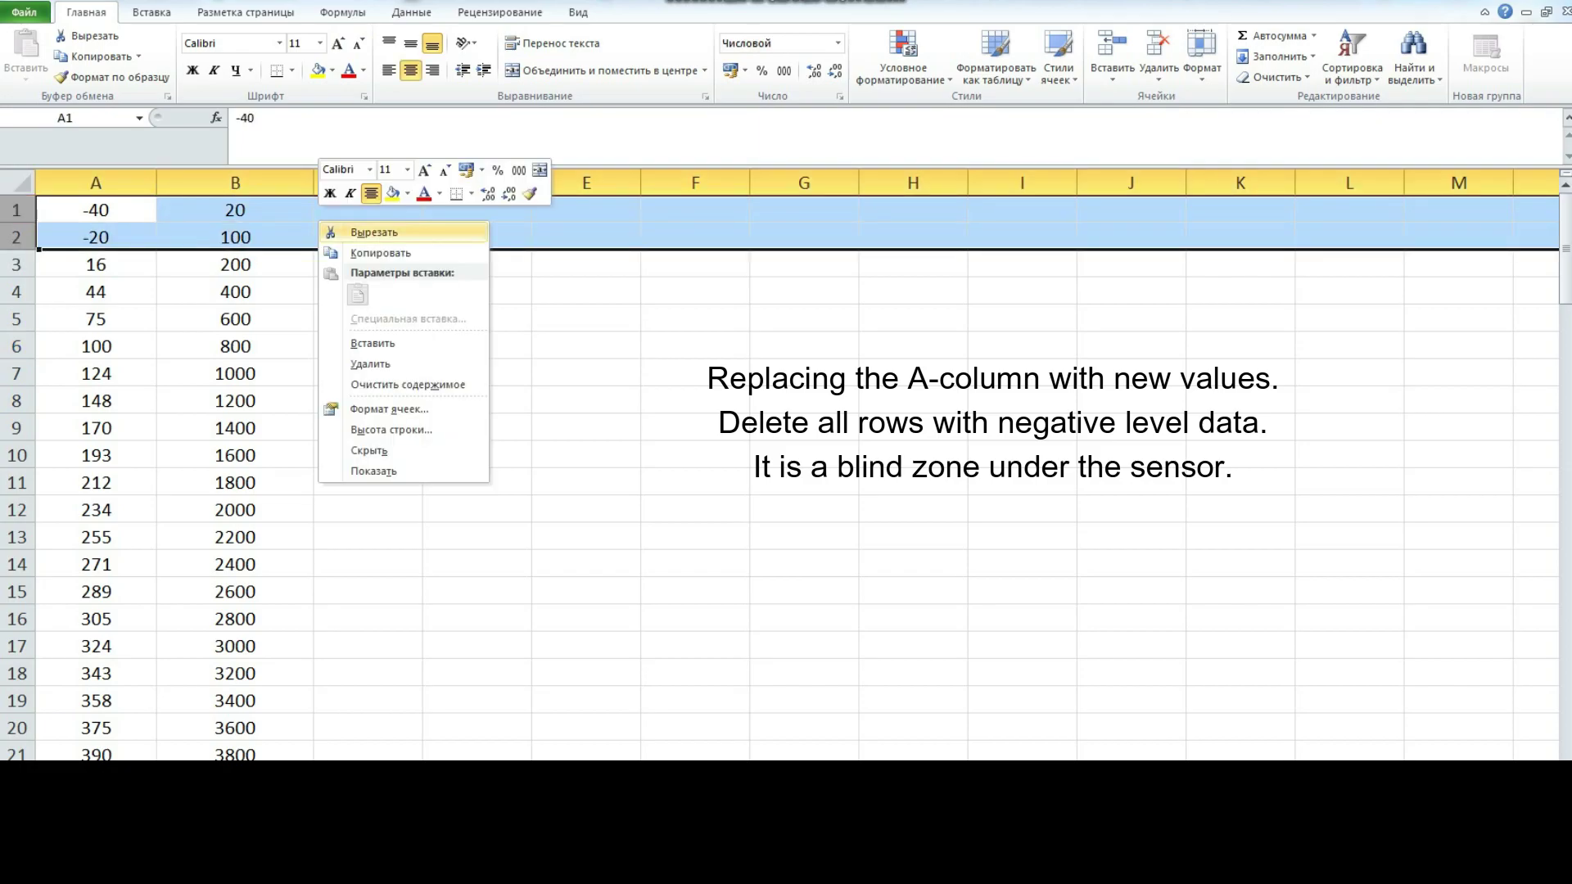
click(370, 365)
click(368, 345)
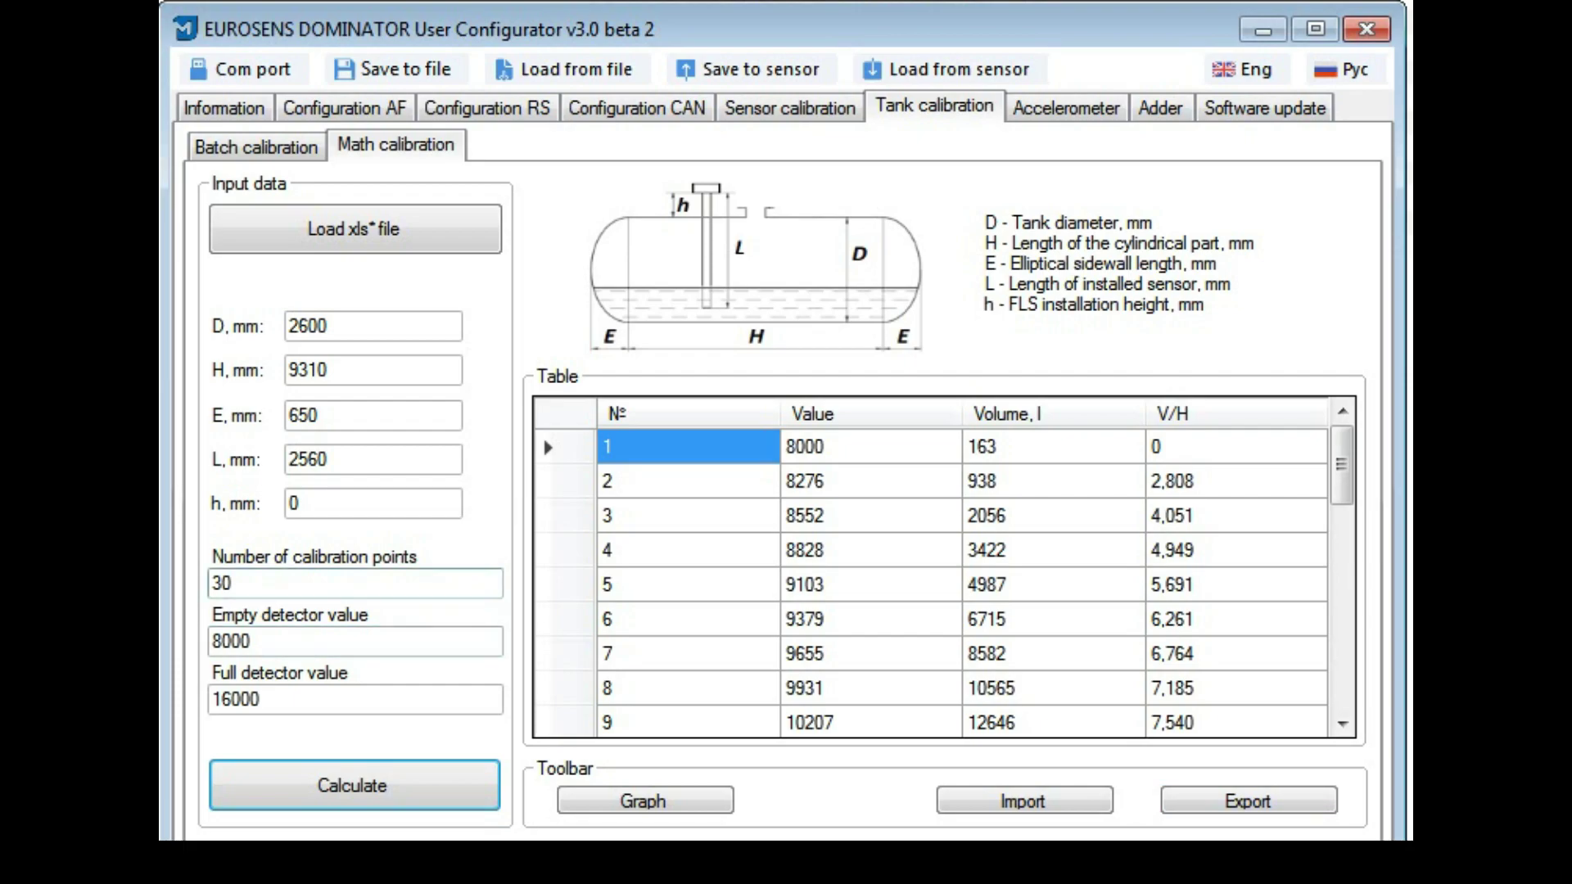
Step: Check the Empty and Full detector value fields, currently 8000 and 16000
key(shift+Tab)
key(shift+Tab)
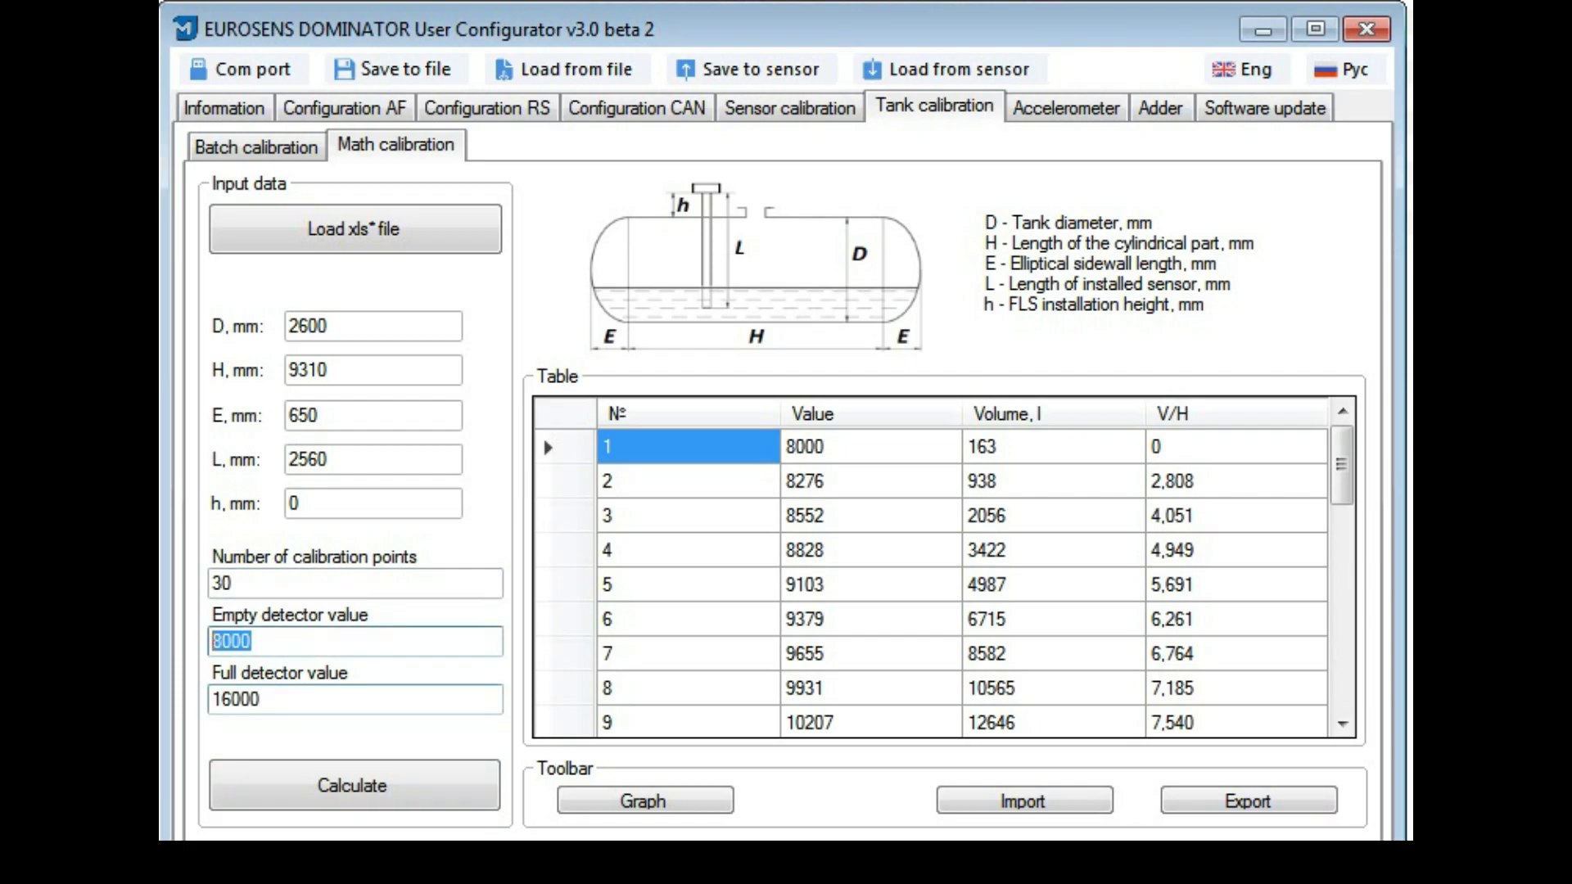
key(Tab)
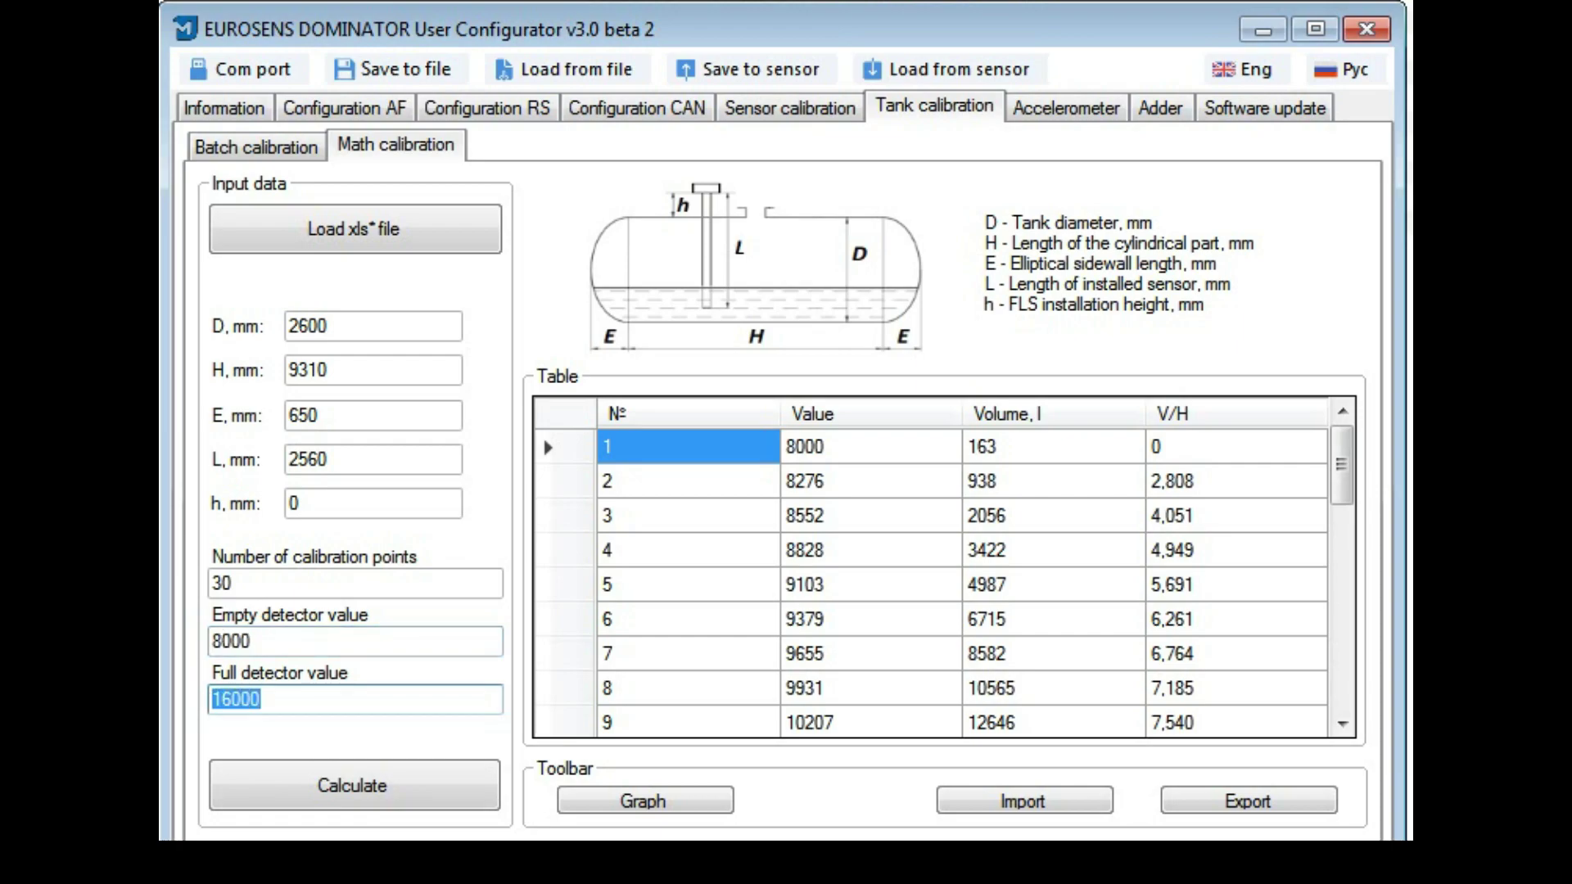
key(shift+Tab)
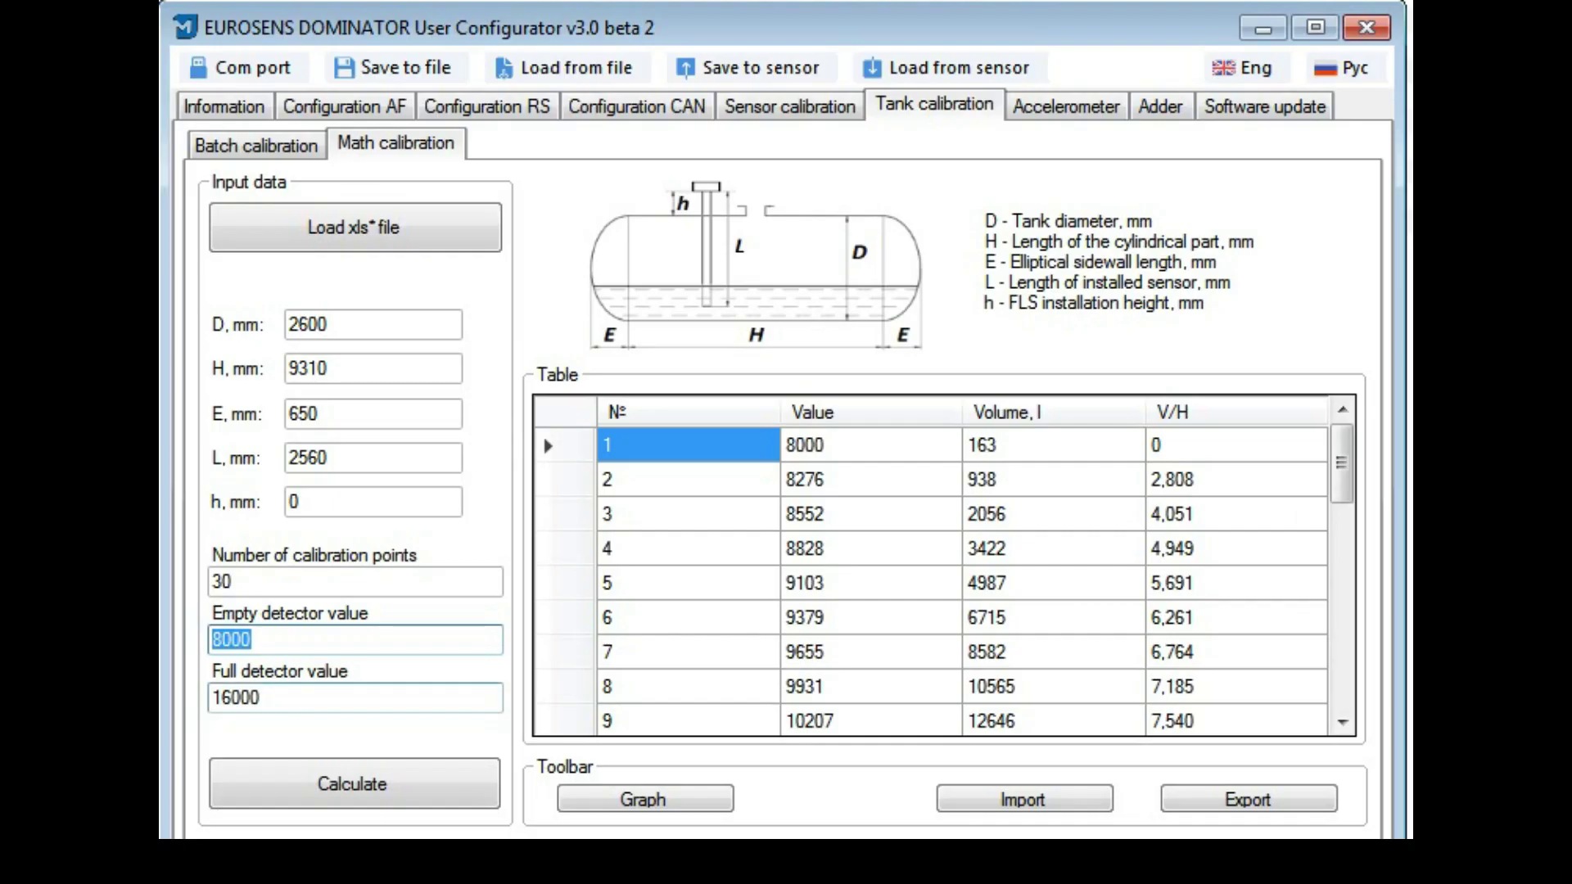
Step: Replace the empty detector value with 9200 and the full value with 17500
key(Tab)
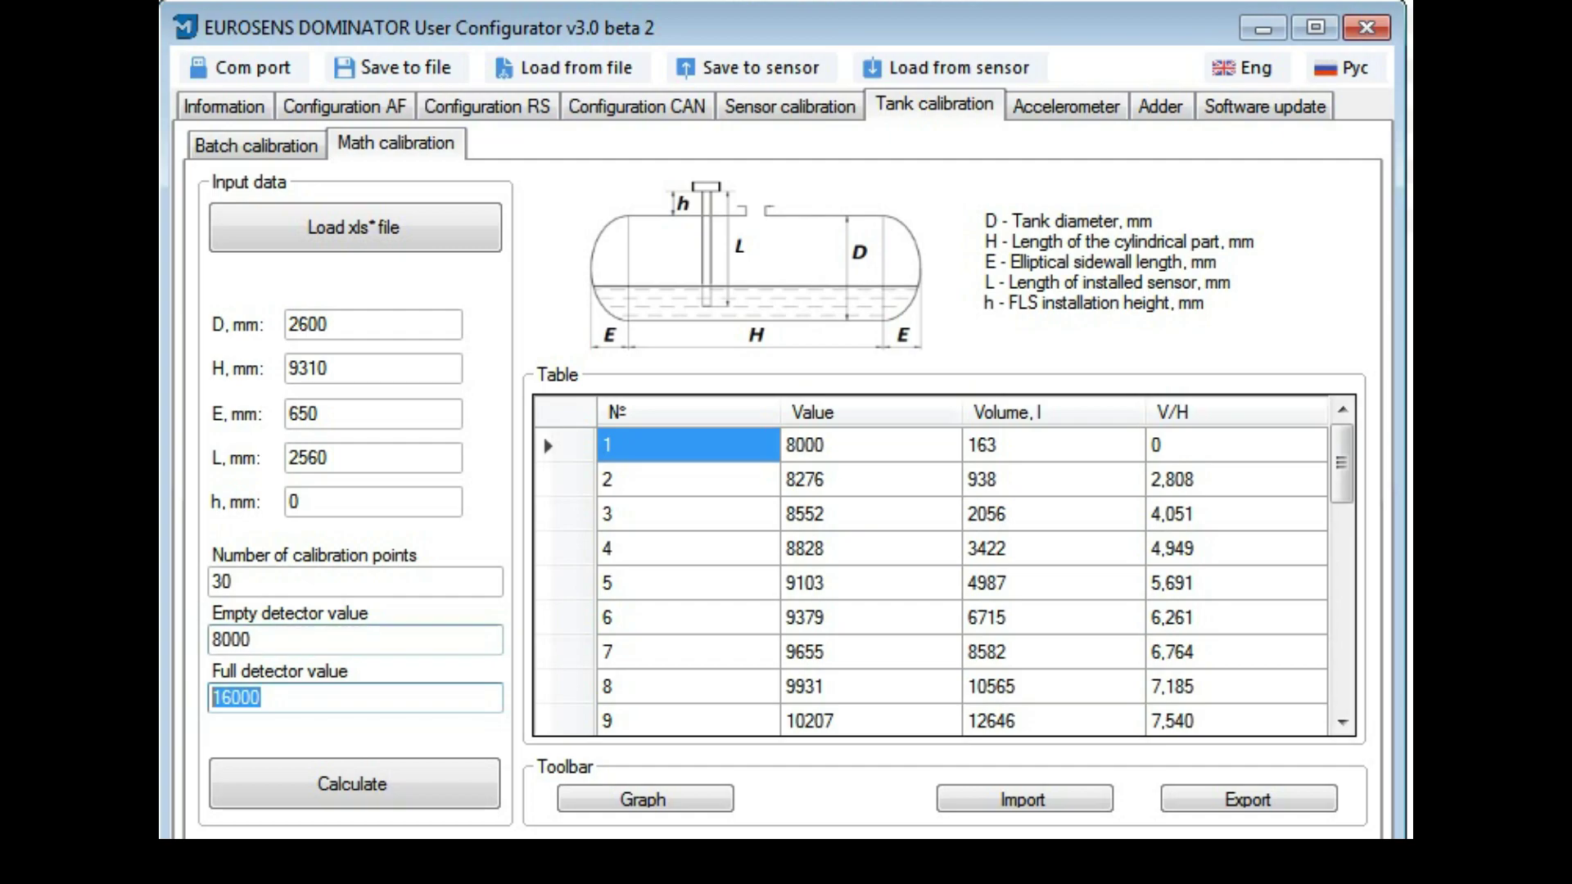
key(shift+Tab)
key(shift+Home)
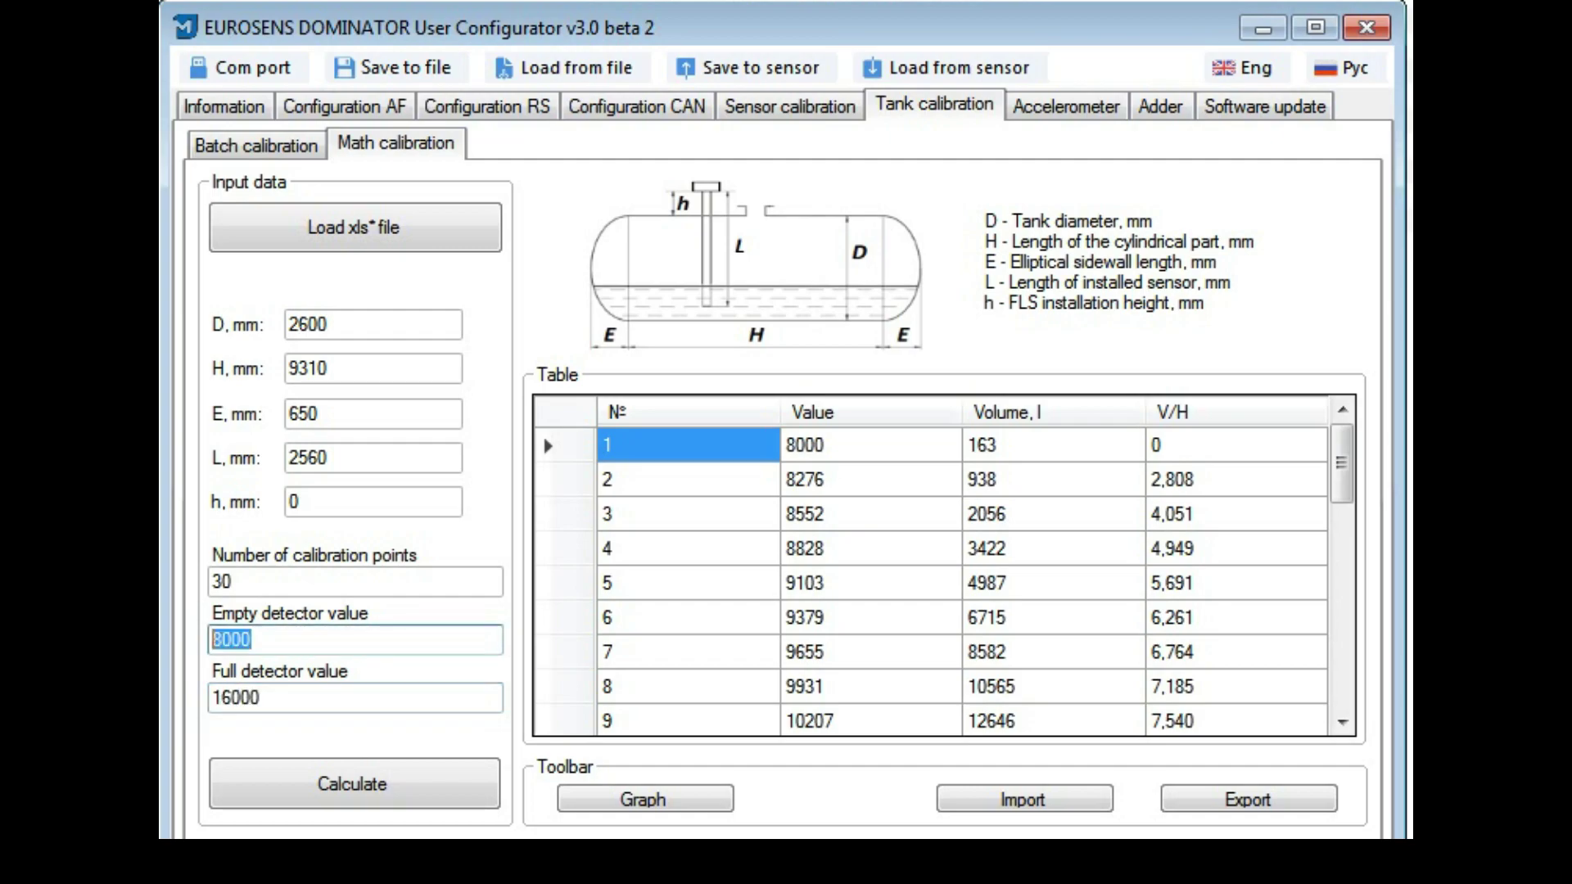
text(9200)
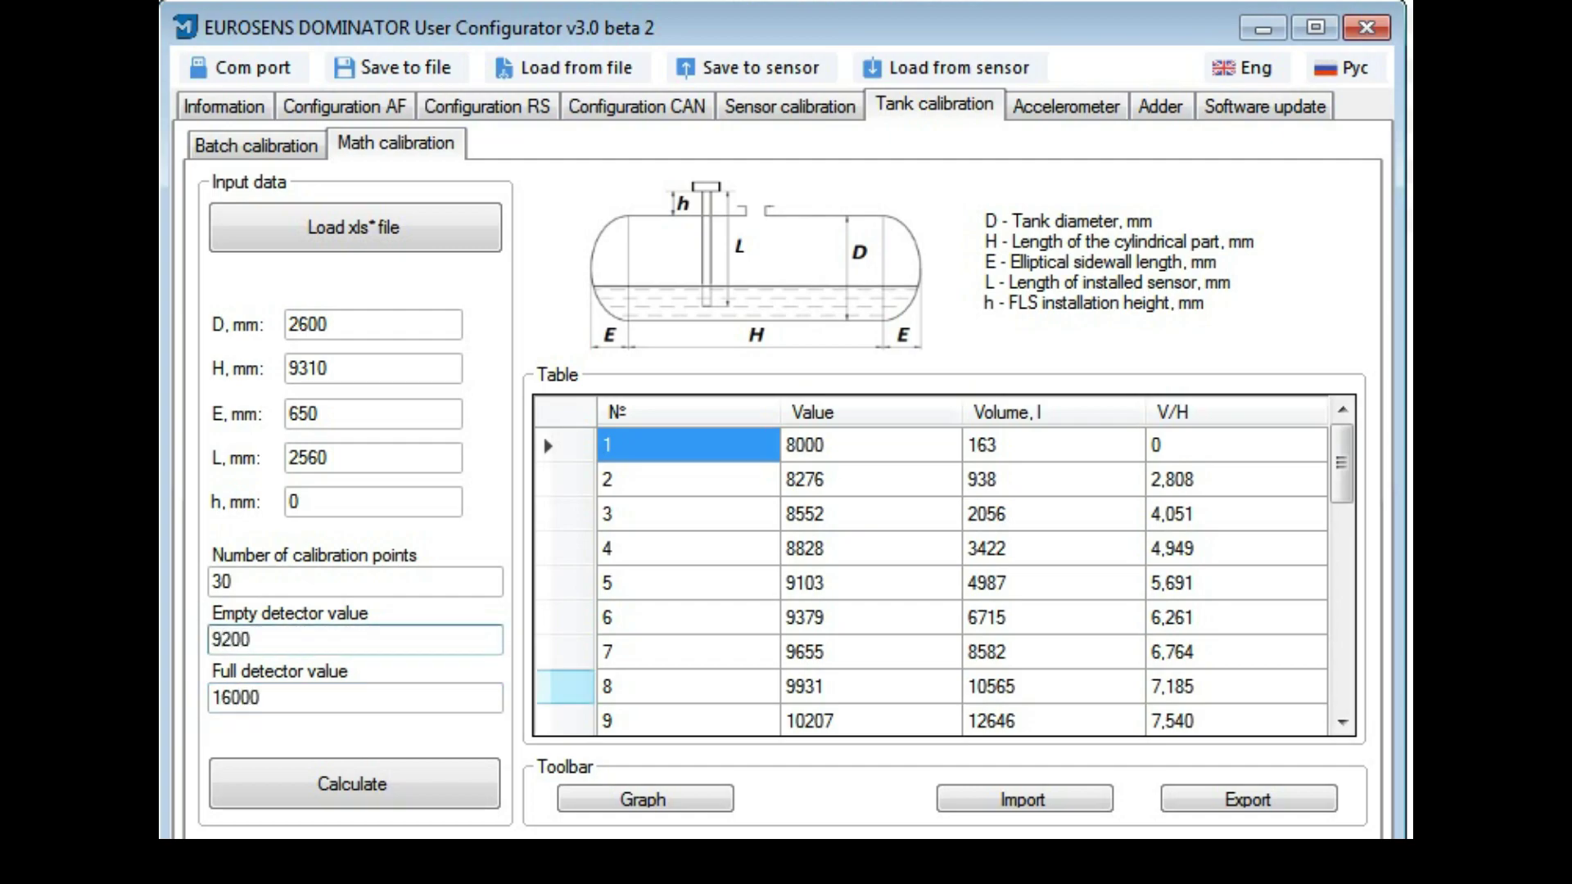
key(Tab)
text(175)
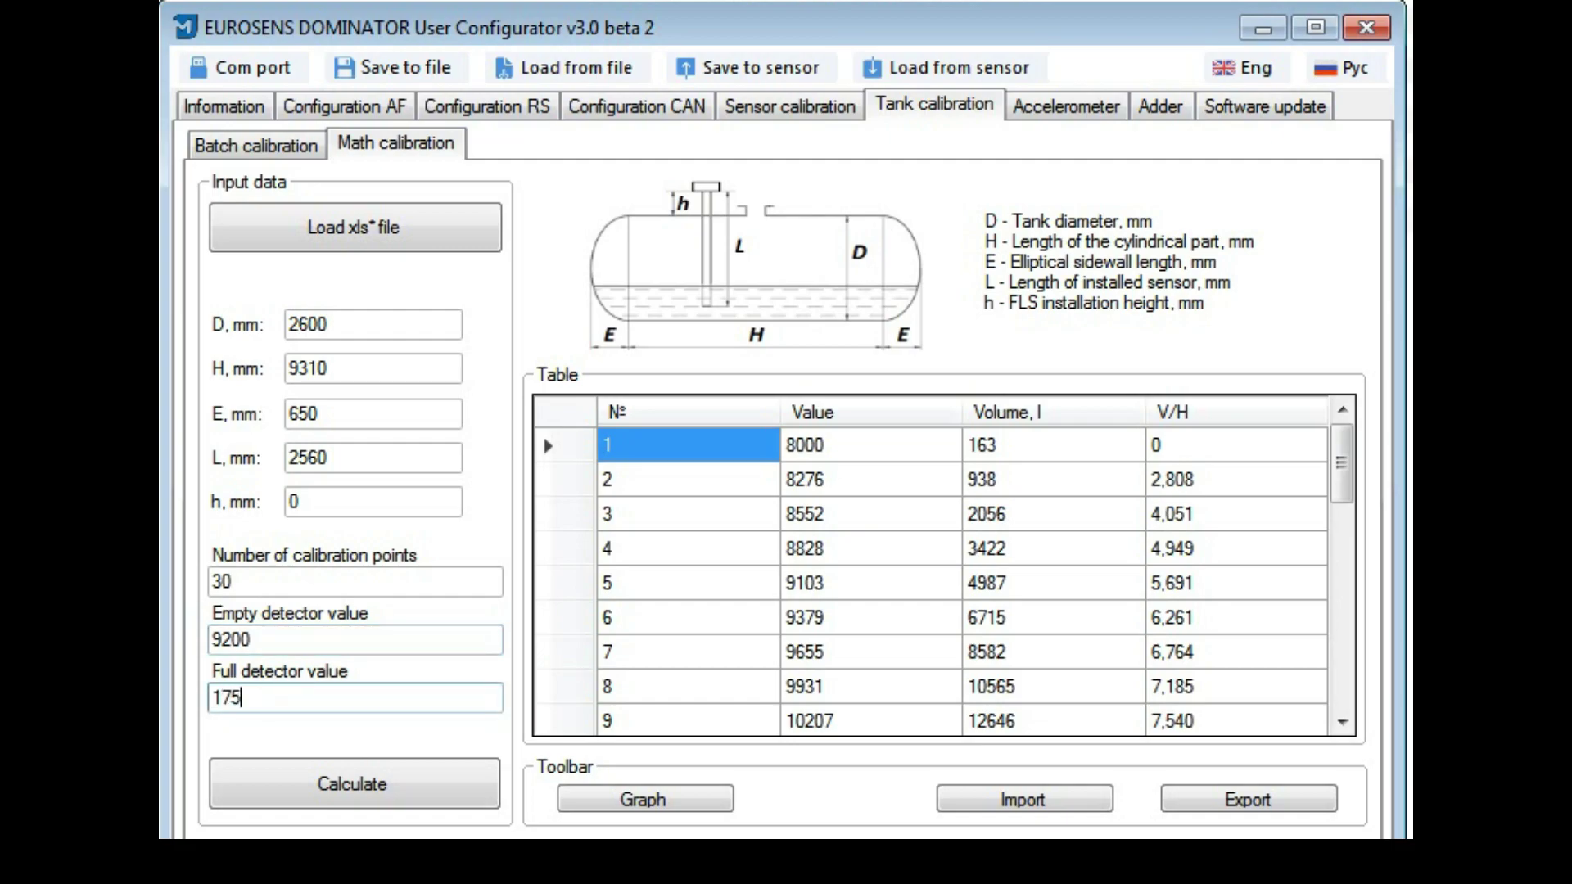
text(00)
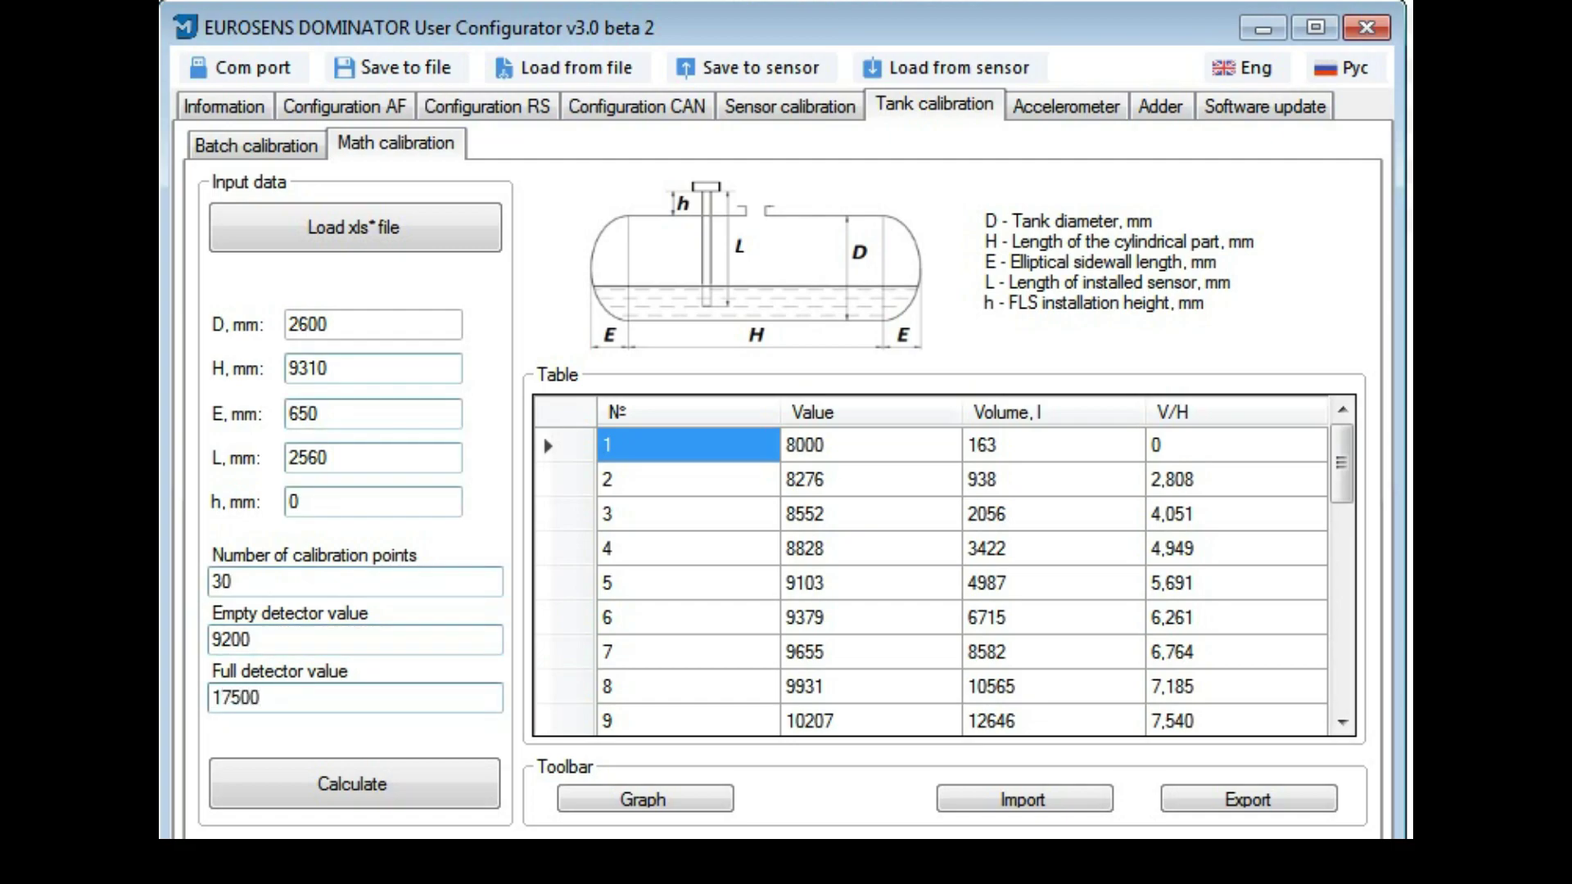
Step: Load sample table-sens.xlsx into the calibration table
click(354, 227)
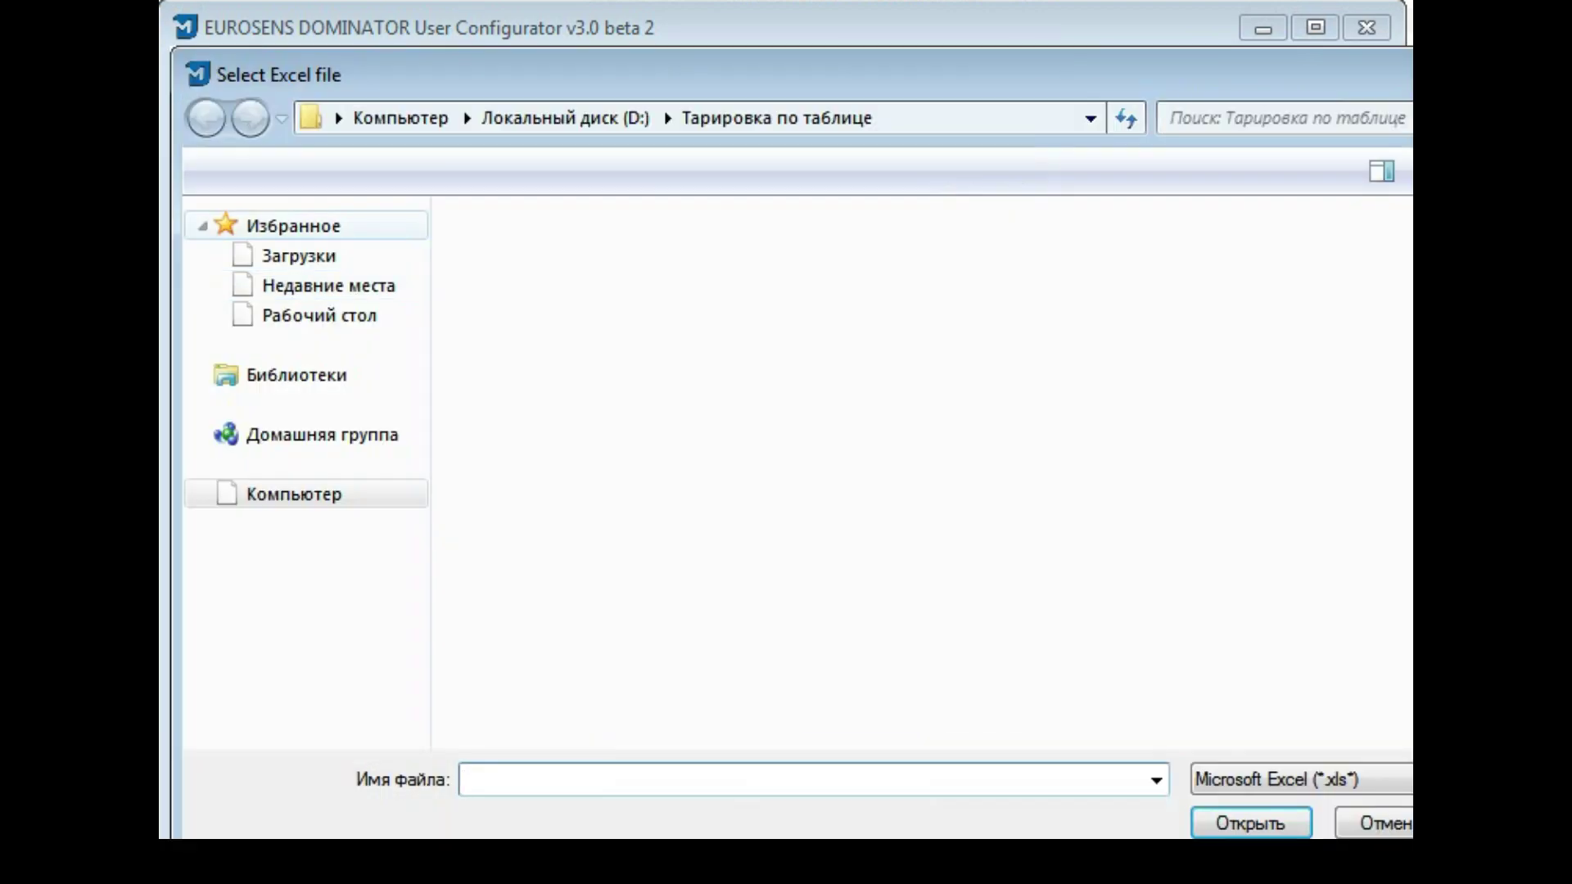
click(580, 260)
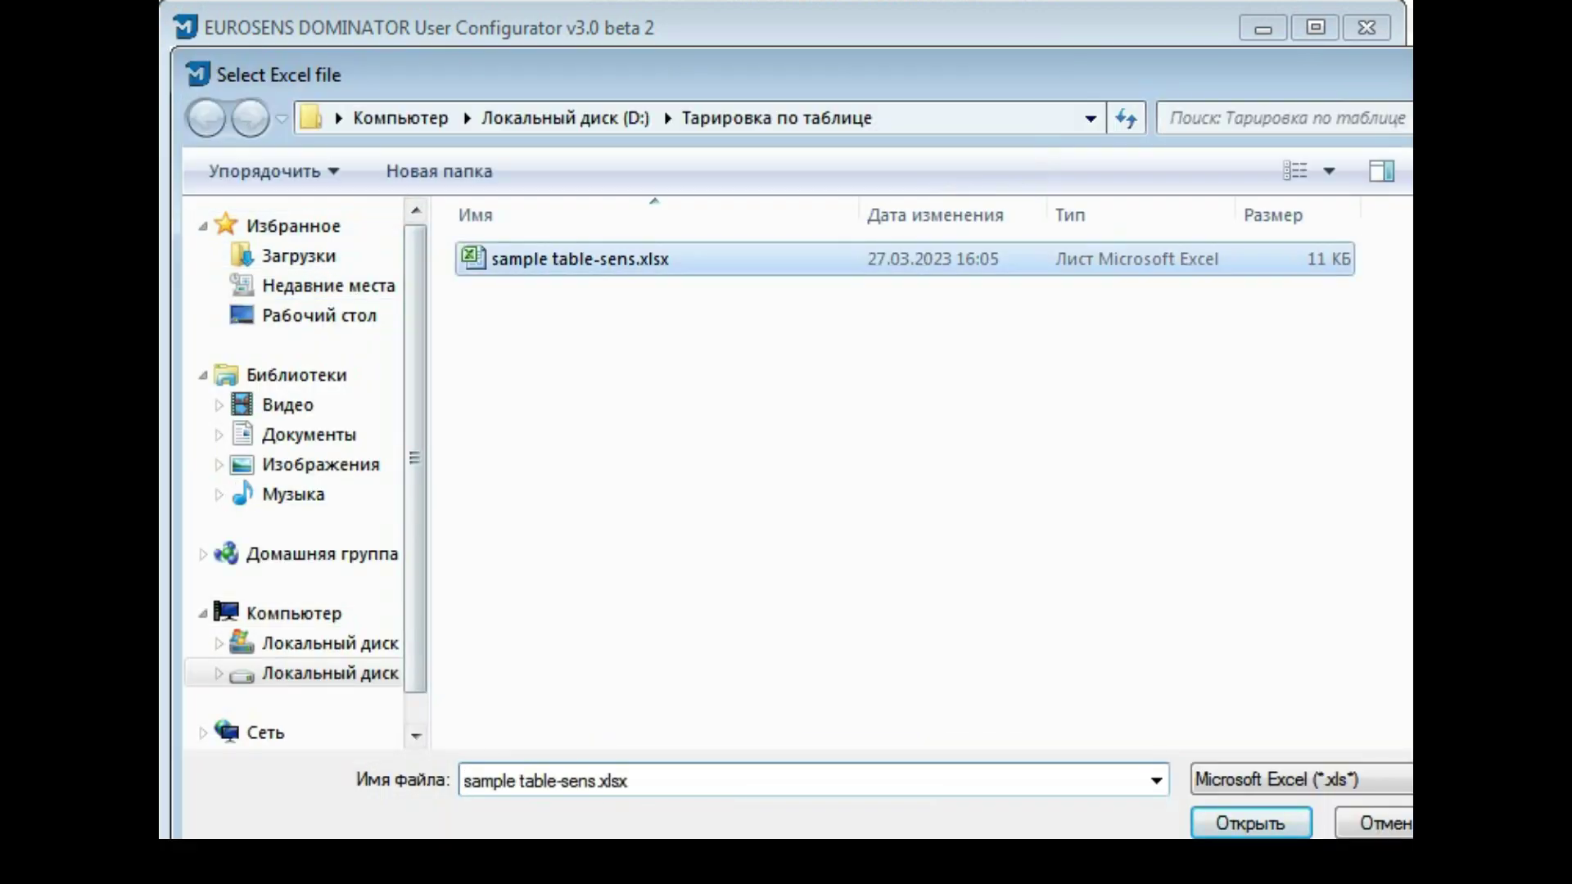
key(Return)
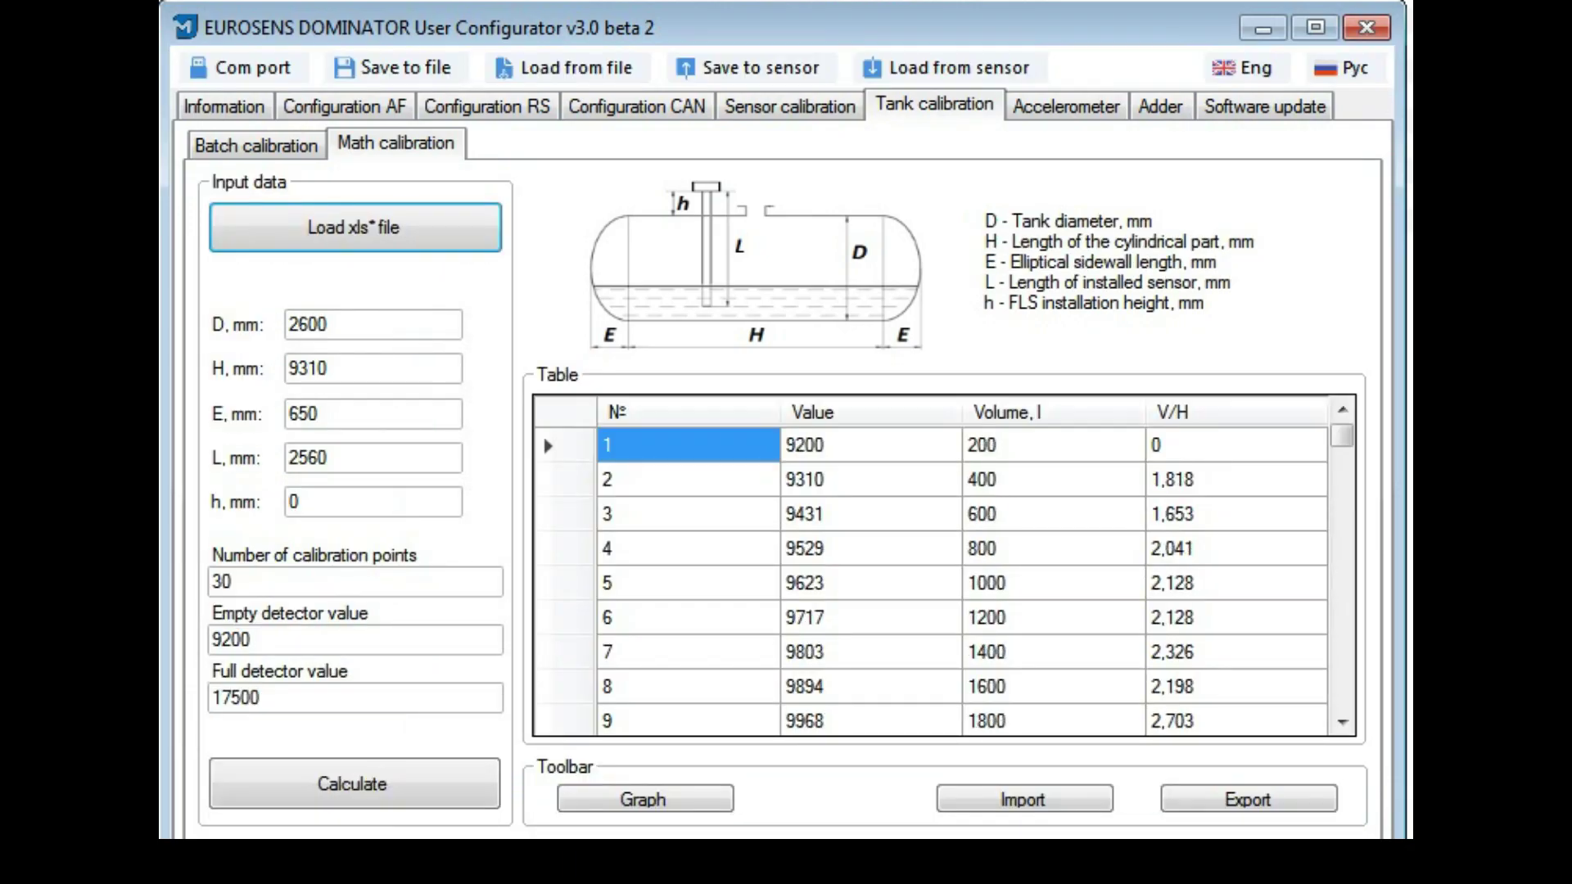
scroll(946, 578, down, 4)
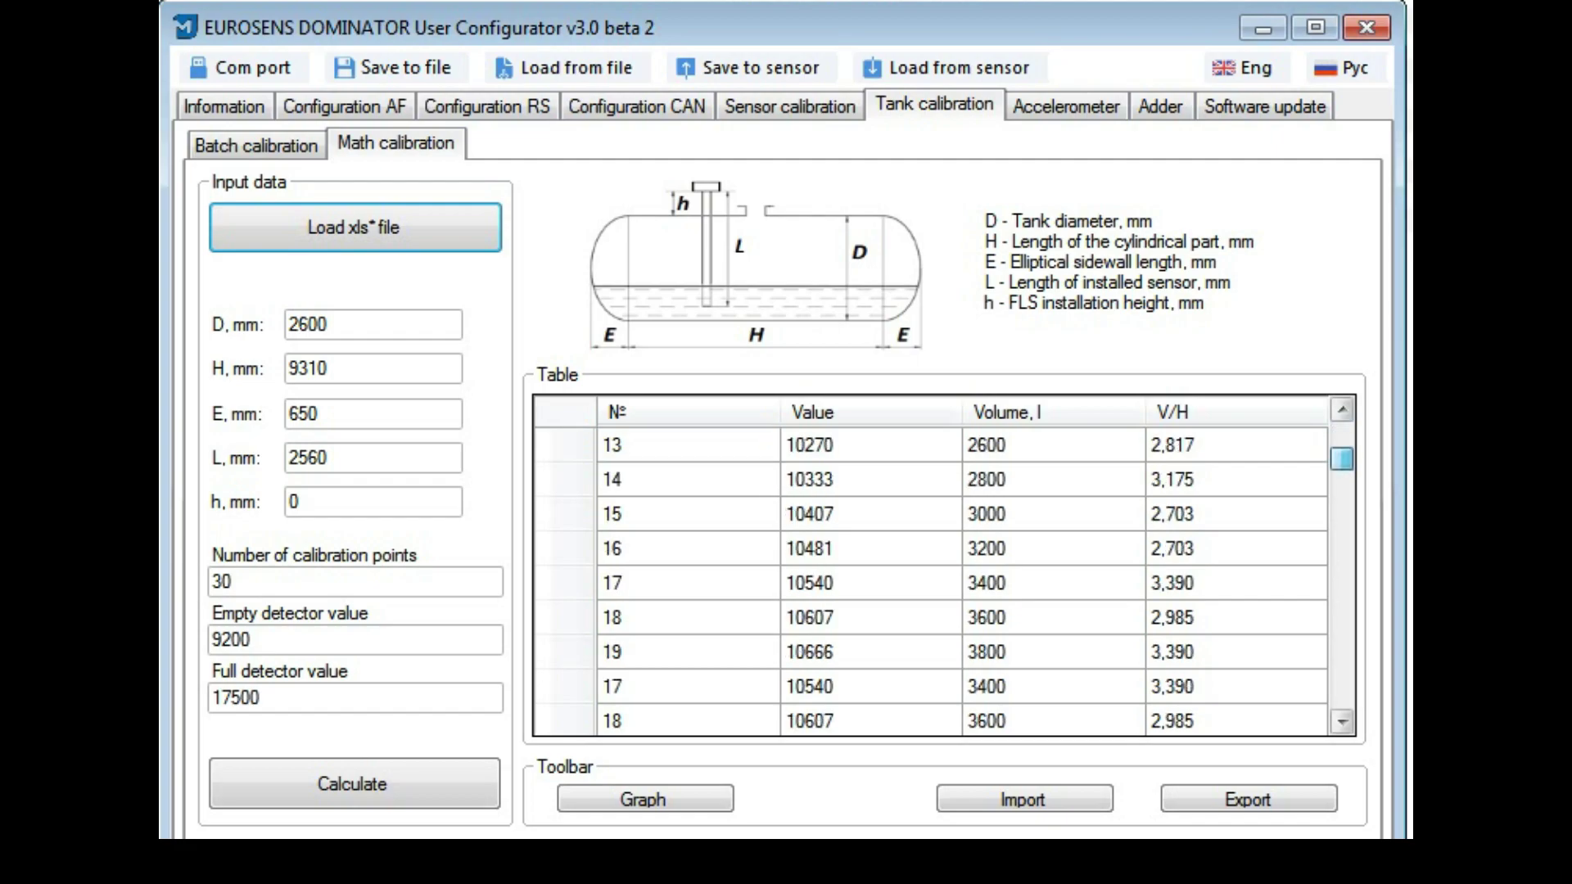
scroll(946, 578, down, 20)
scroll(946, 577, up, 20)
scroll(945, 577, up, 7)
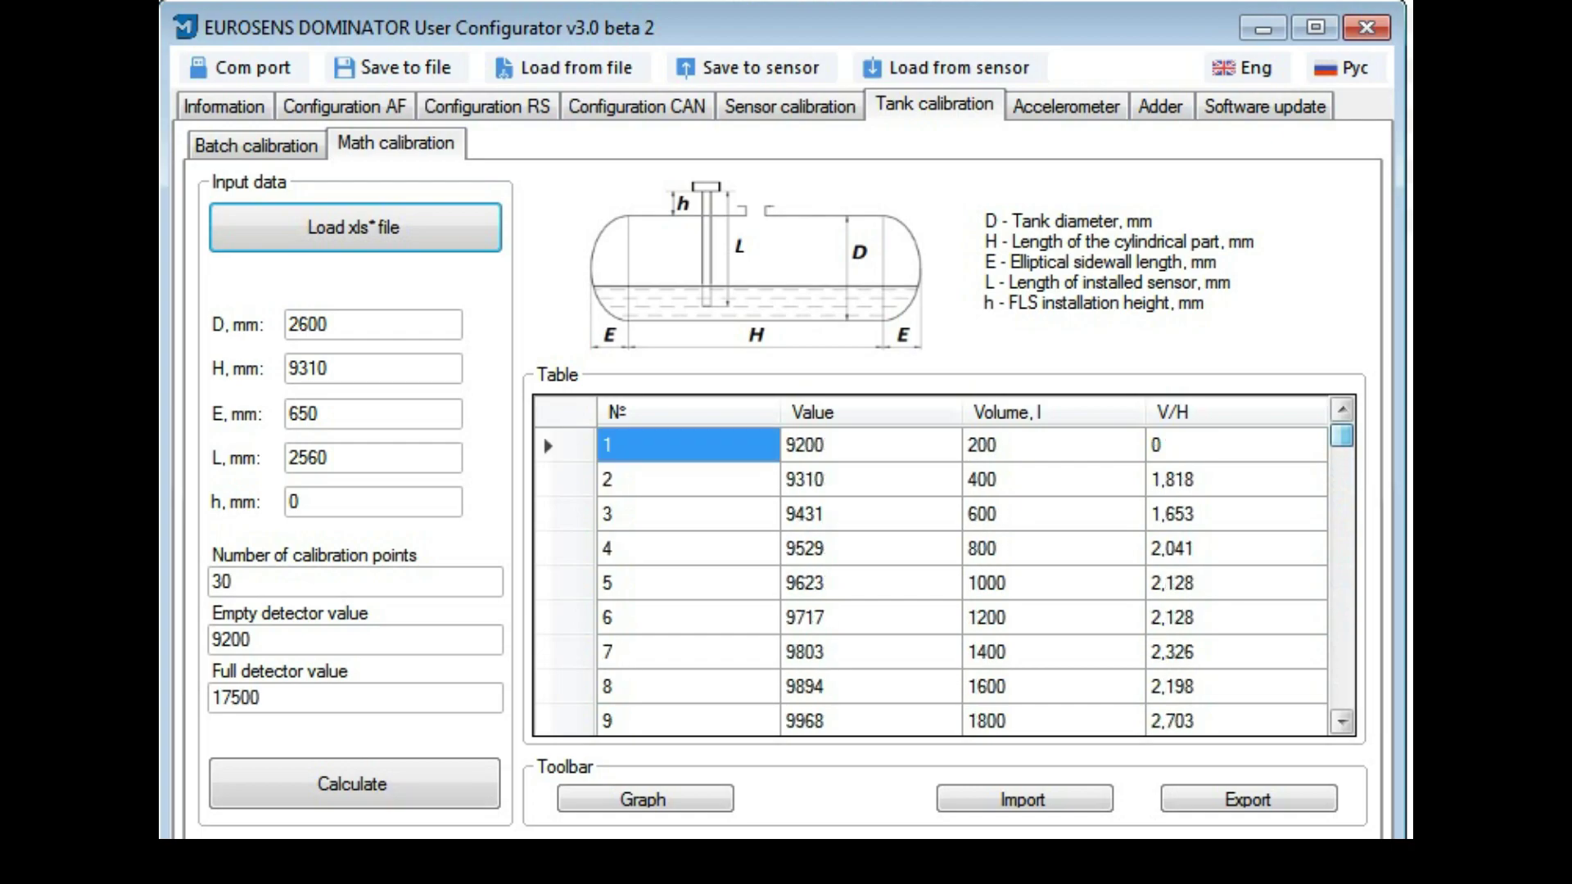